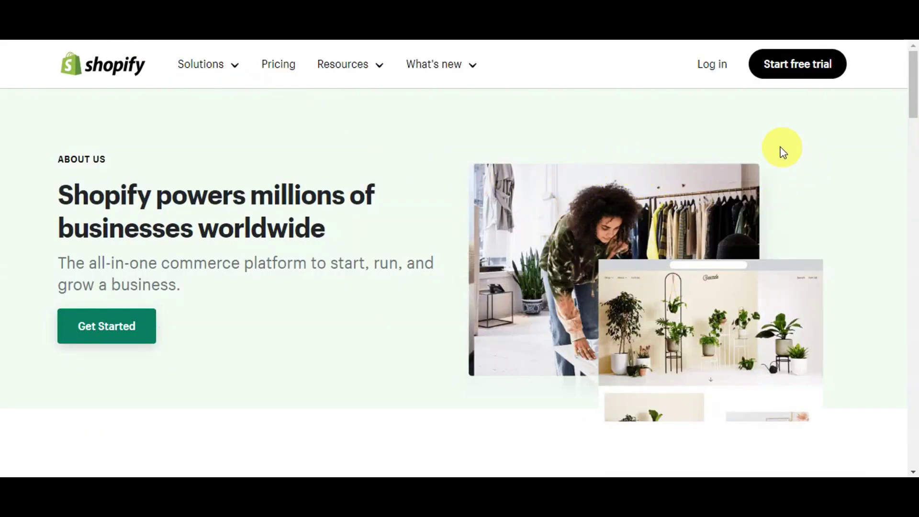
scroll(825, 154, down, 1)
scroll(830, 158, down, 1)
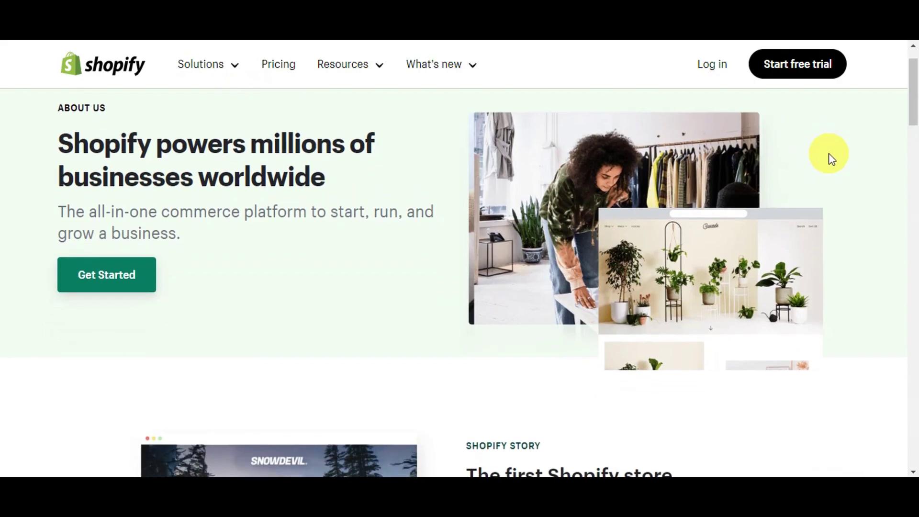
scroll(831, 158, down, 2)
scroll(831, 158, down, 1)
scroll(831, 158, down, 1)
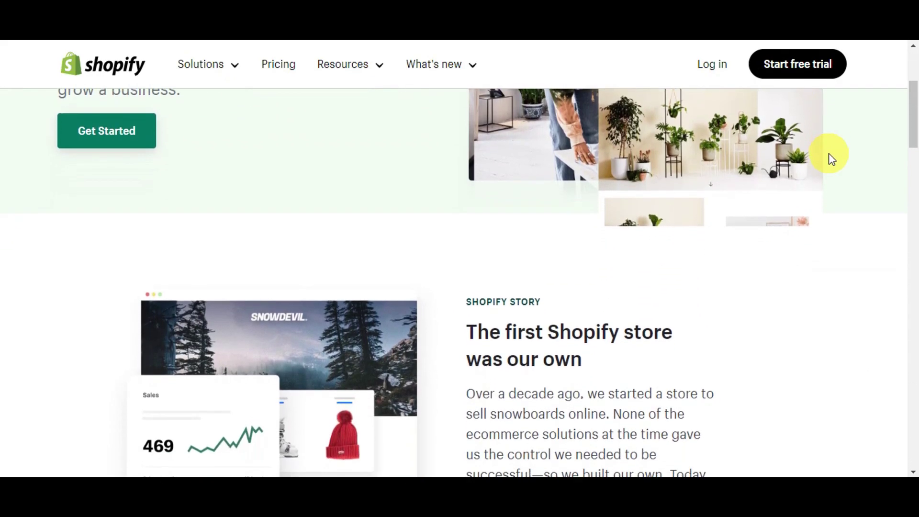
scroll(831, 158, down, 1)
scroll(830, 158, down, 1)
scroll(829, 153, down, 1)
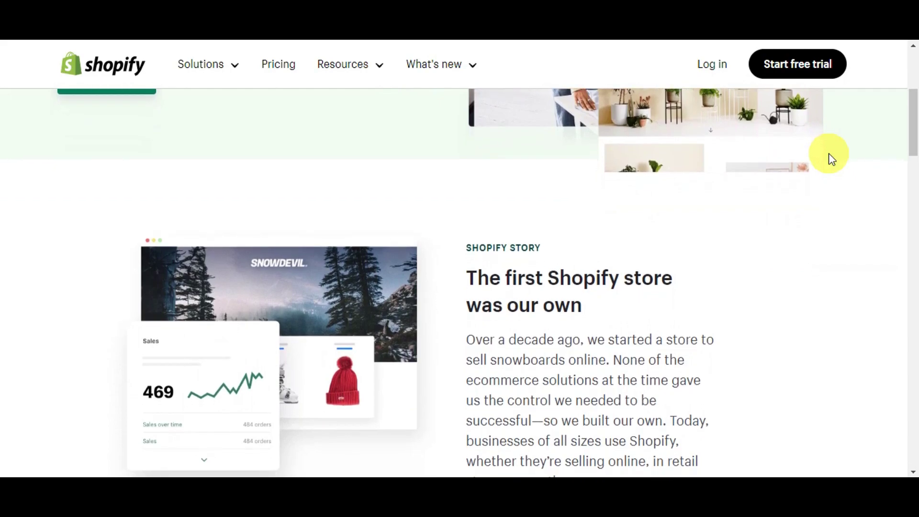
scroll(828, 153, down, 1)
scroll(828, 153, down, 1)
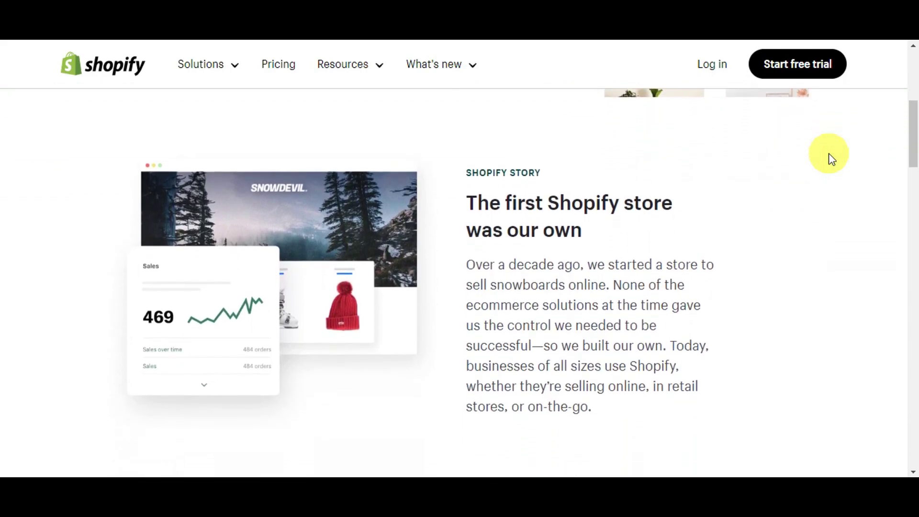
scroll(828, 153, down, 2)
scroll(829, 153, down, 1)
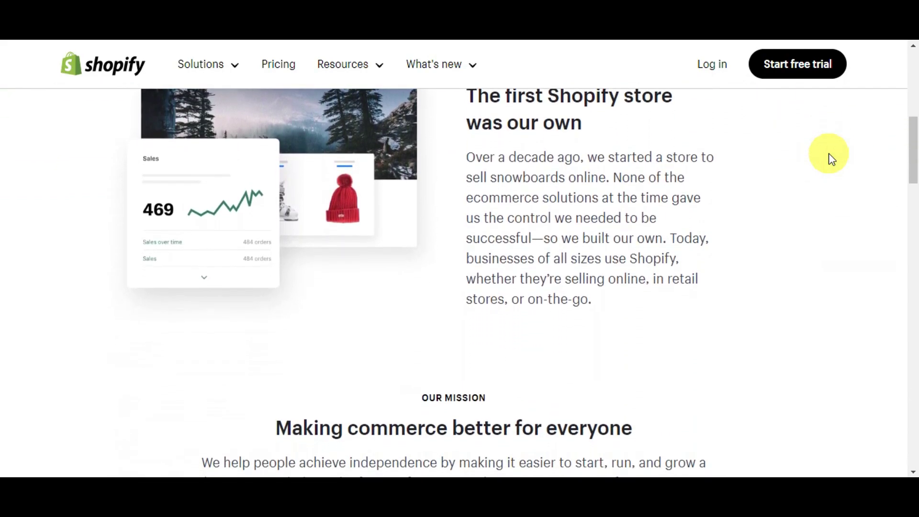
scroll(829, 154, down, 1)
scroll(829, 153, down, 1)
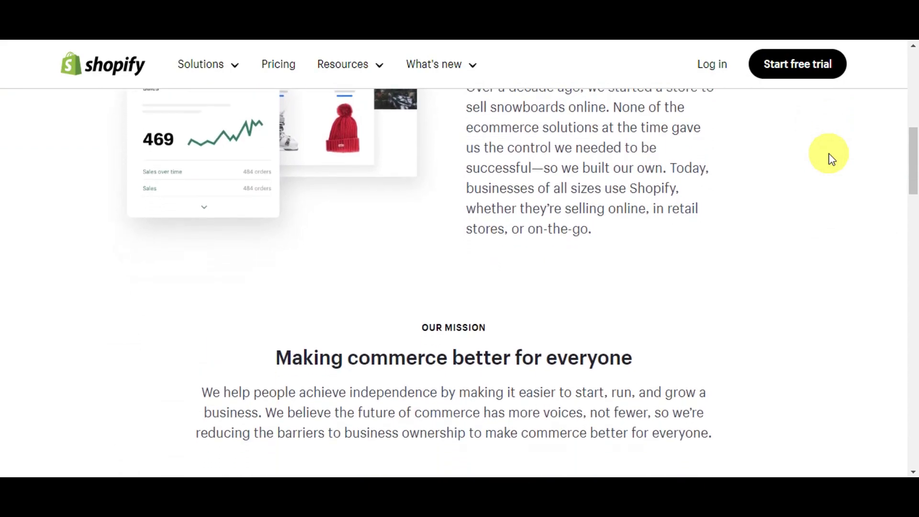
scroll(829, 153, down, 1)
scroll(828, 153, down, 1)
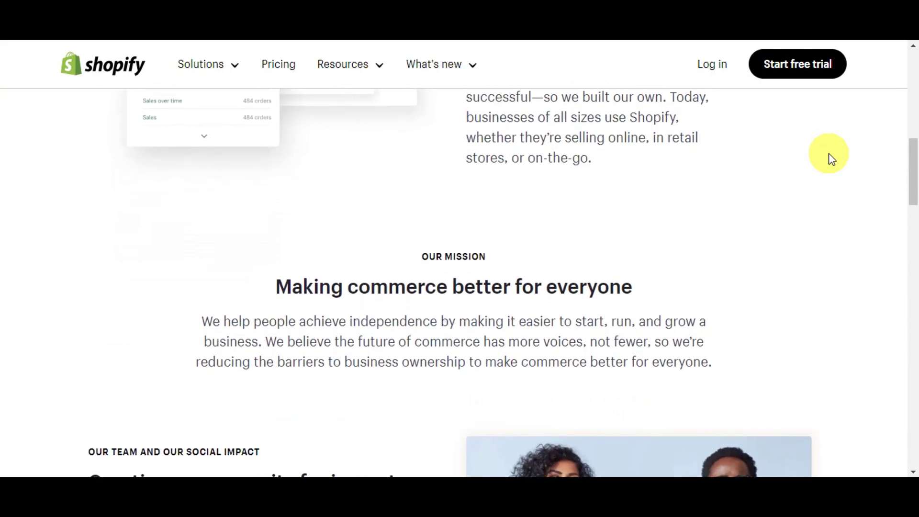
scroll(829, 157, down, 1)
scroll(829, 157, down, 1)
scroll(831, 158, down, 1)
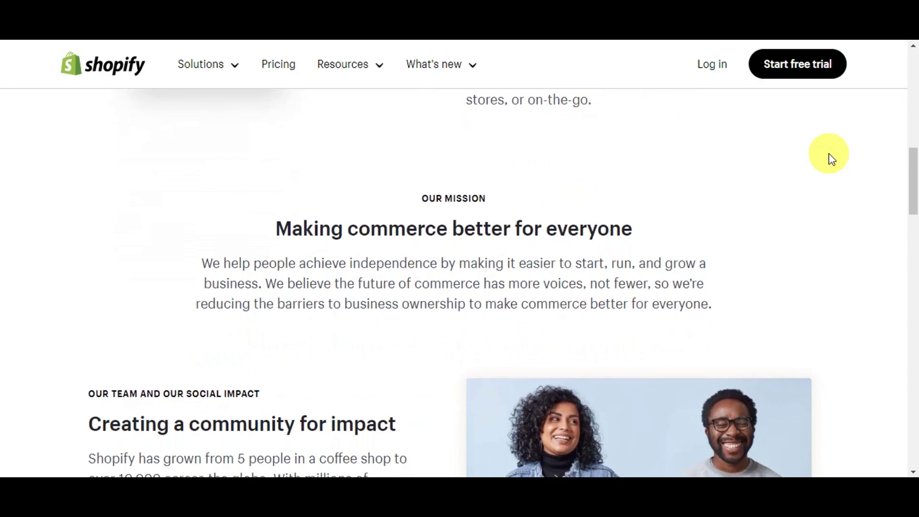
scroll(831, 158, down, 1)
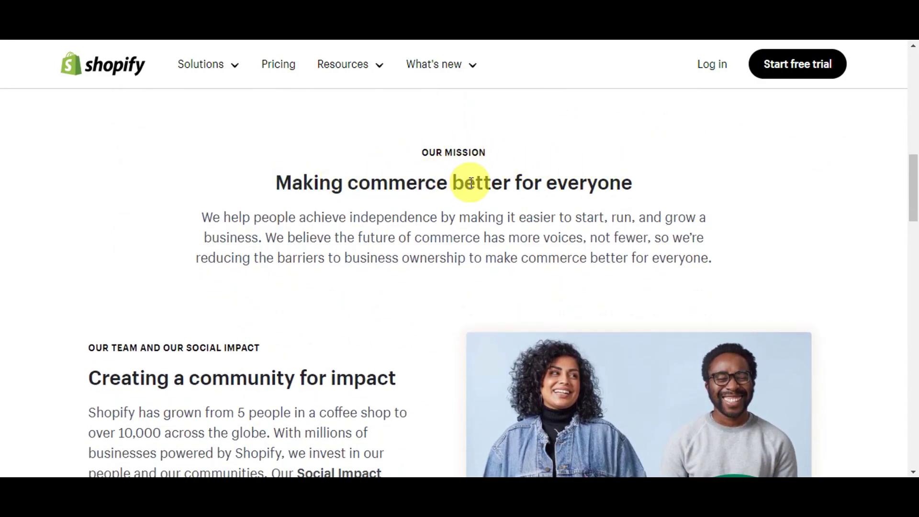
scroll(800, 221, down, 1)
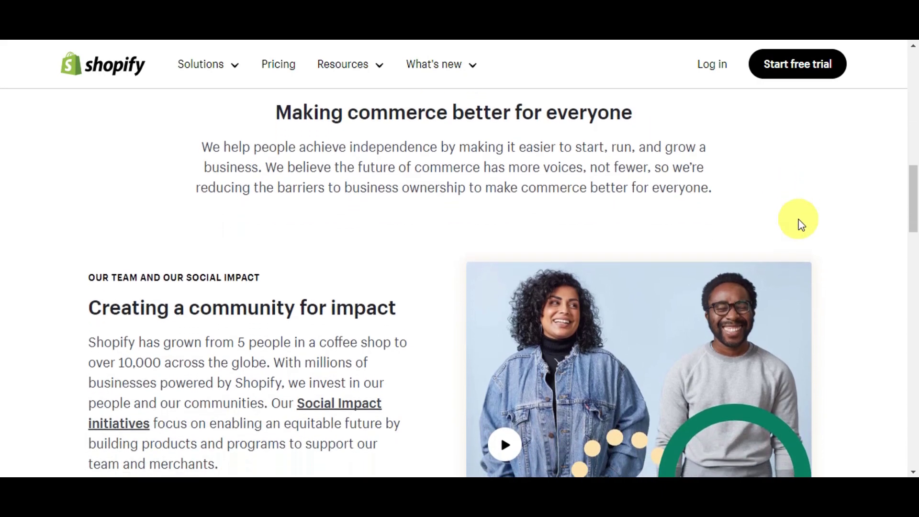
scroll(800, 224, down, 1)
scroll(801, 225, down, 1)
scroll(801, 224, down, 1)
scroll(800, 224, down, 1)
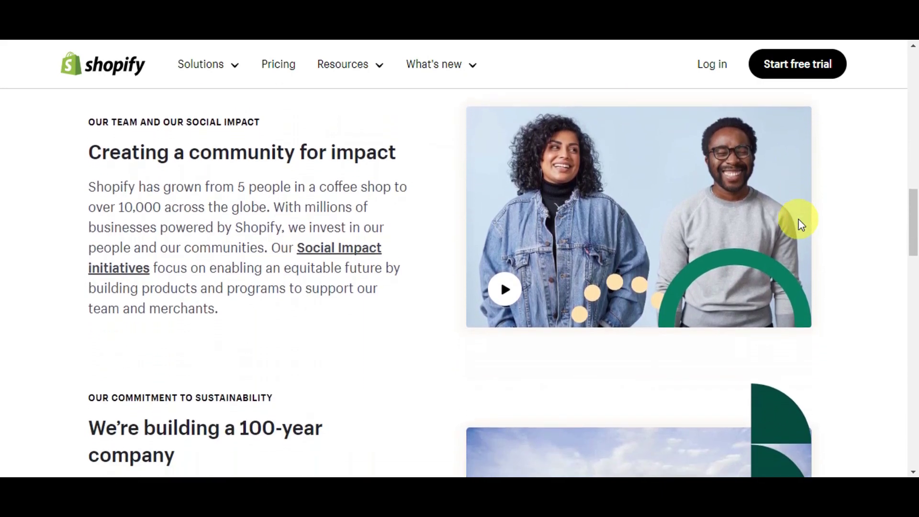
scroll(801, 224, down, 1)
scroll(801, 224, down, 1)
scroll(800, 224, down, 1)
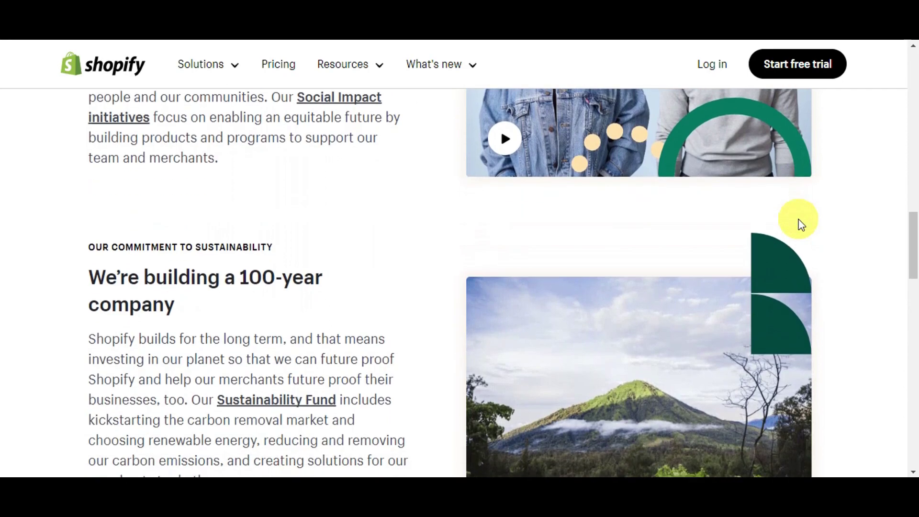
scroll(801, 225, down, 1)
scroll(801, 224, down, 1)
scroll(800, 224, down, 2)
scroll(801, 224, down, 1)
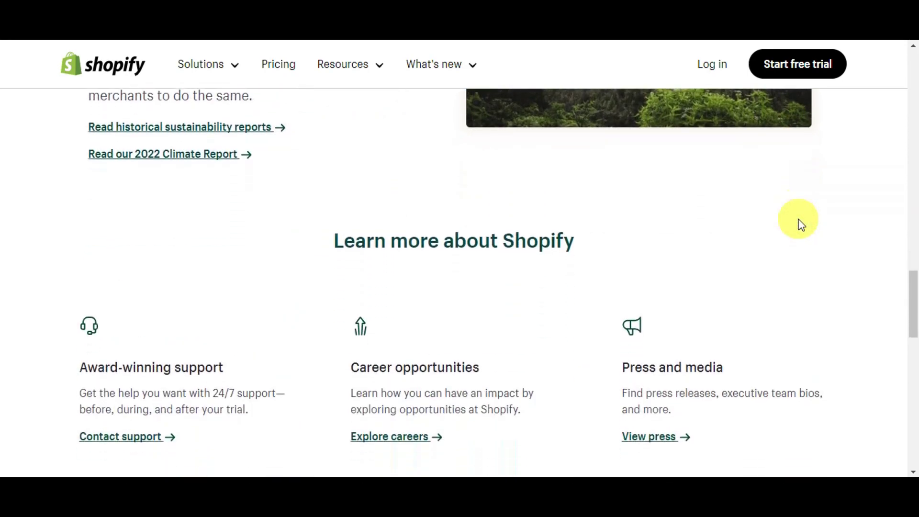
scroll(801, 223, down, 1)
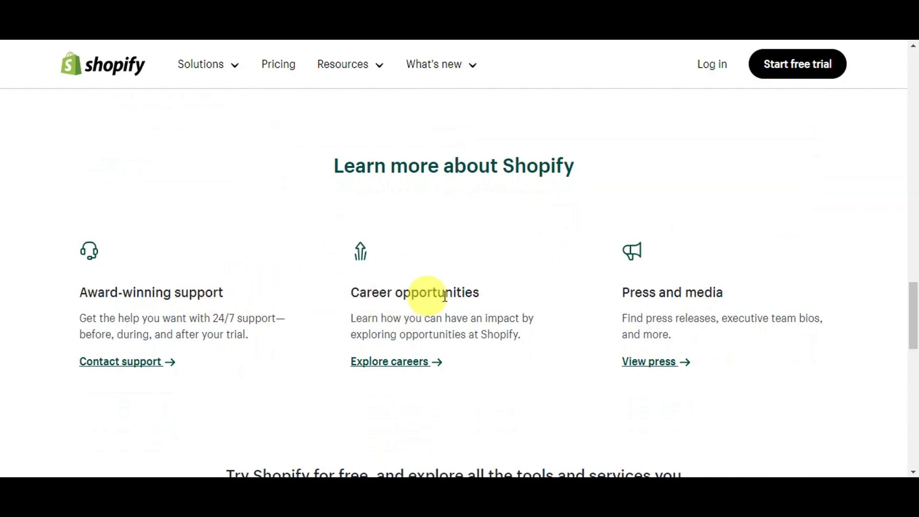
scroll(517, 295, down, 2)
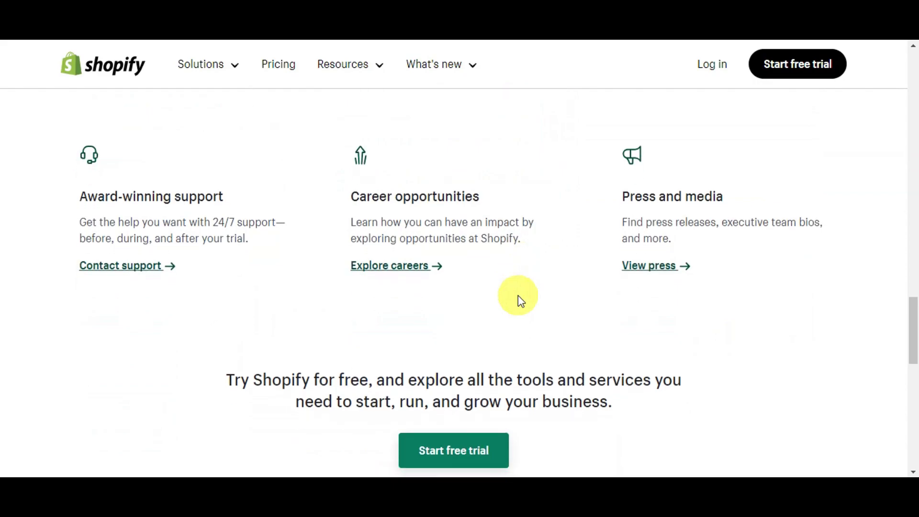
scroll(518, 295, down, 2)
scroll(519, 296, down, 1)
scroll(518, 295, down, 1)
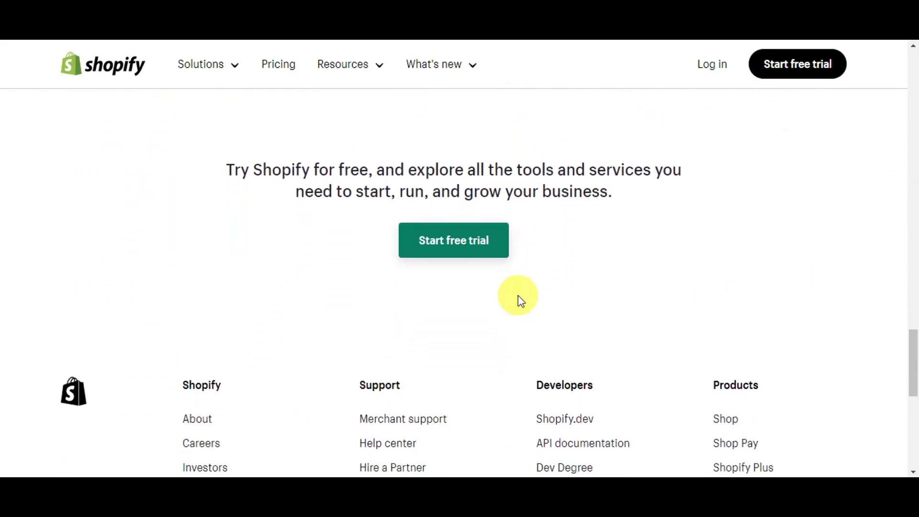
scroll(520, 296, up, 3)
scroll(517, 295, up, 3)
scroll(517, 295, up, 5)
scroll(517, 295, up, 5)
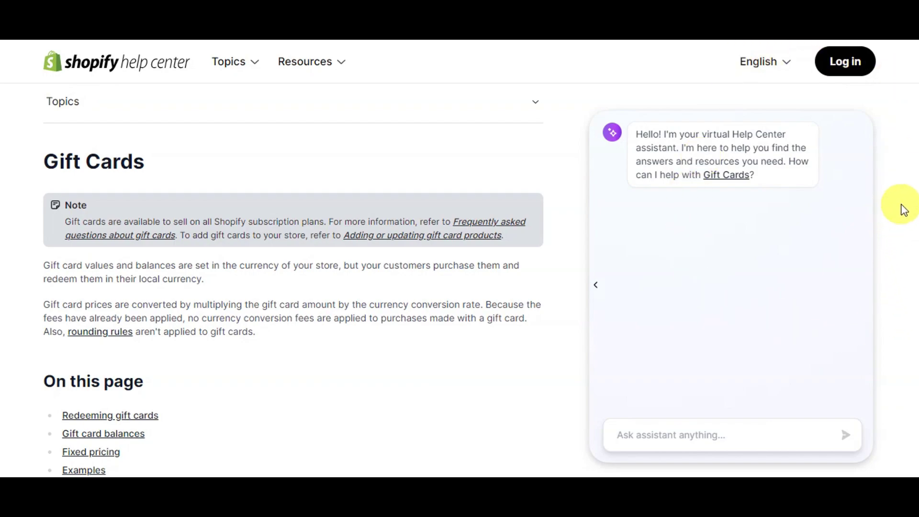
scroll(904, 208, down, 1)
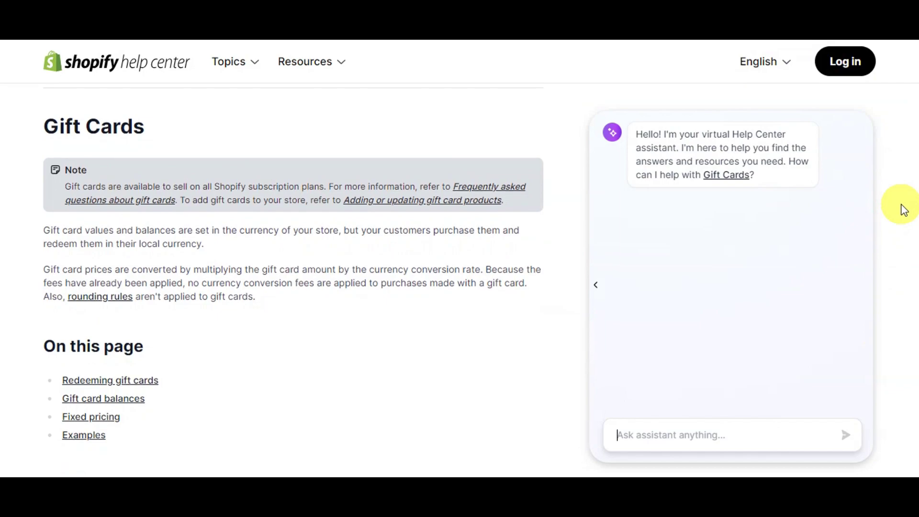
scroll(903, 208, down, 1)
scroll(903, 209, down, 1)
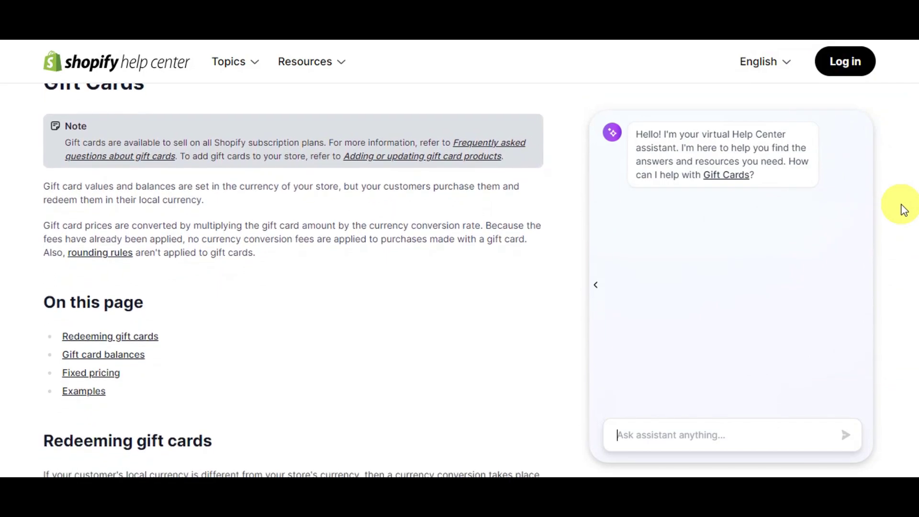
scroll(903, 209, down, 1)
scroll(904, 209, down, 2)
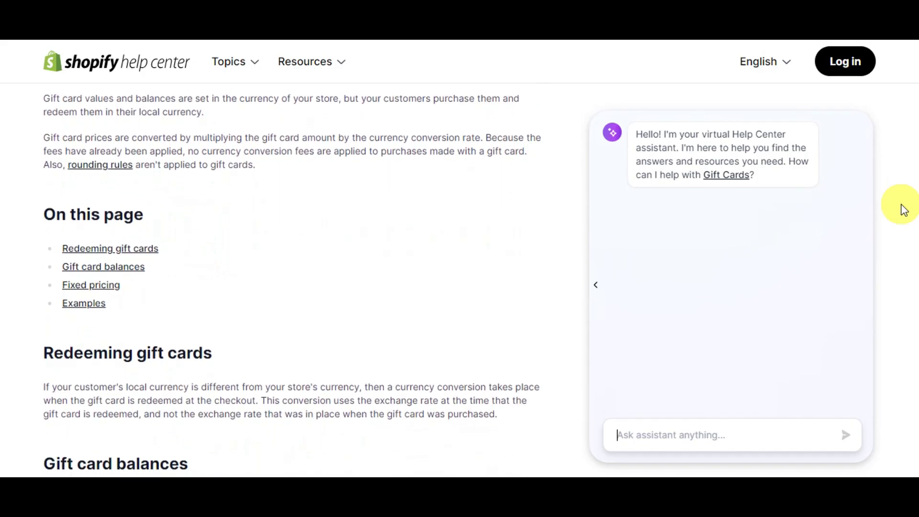
scroll(903, 208, down, 2)
scroll(903, 208, down, 1)
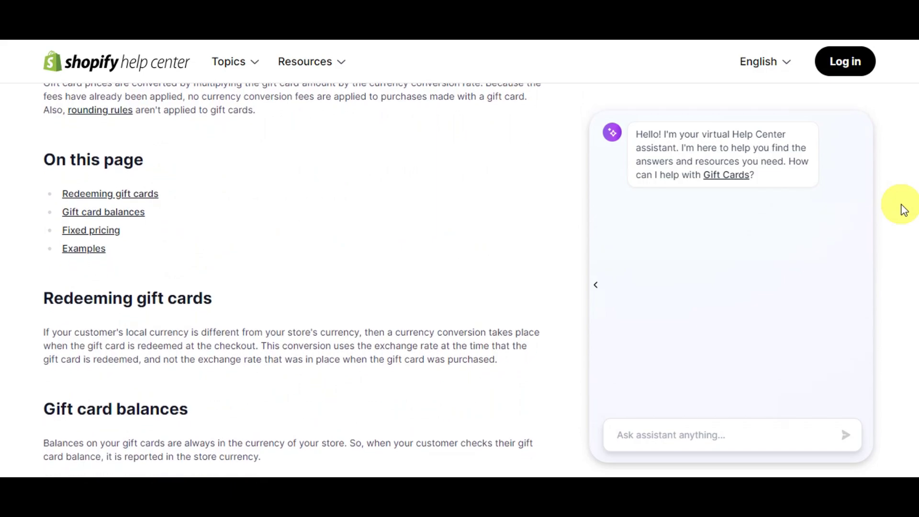
scroll(903, 208, down, 1)
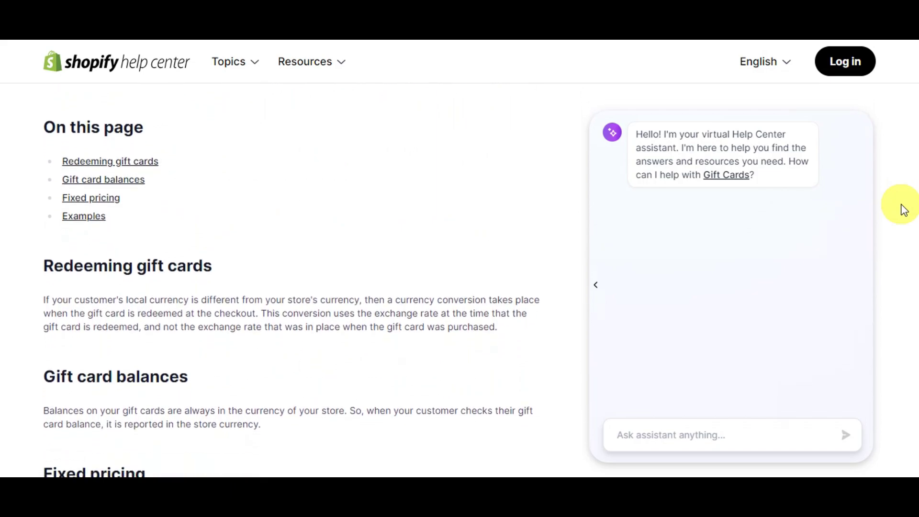
scroll(903, 208, down, 1)
scroll(903, 208, down, 1)
scroll(903, 208, down, 1)
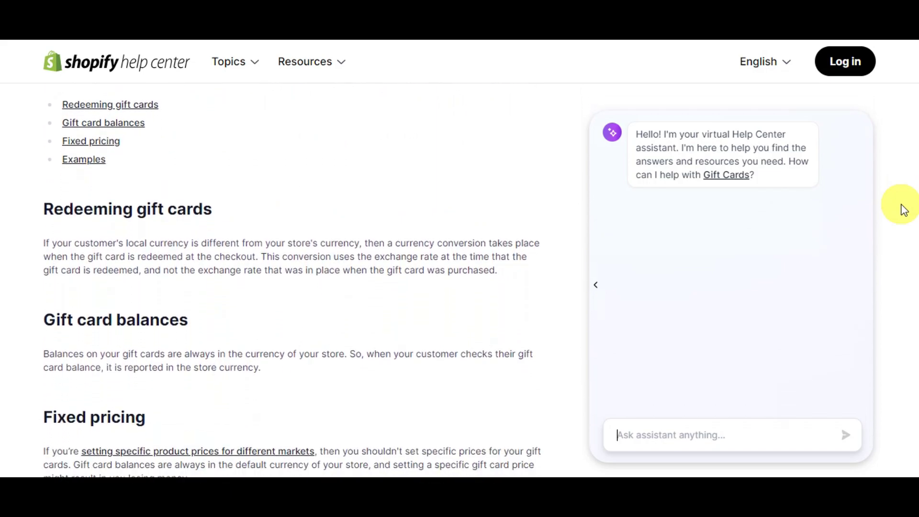
scroll(904, 208, down, 1)
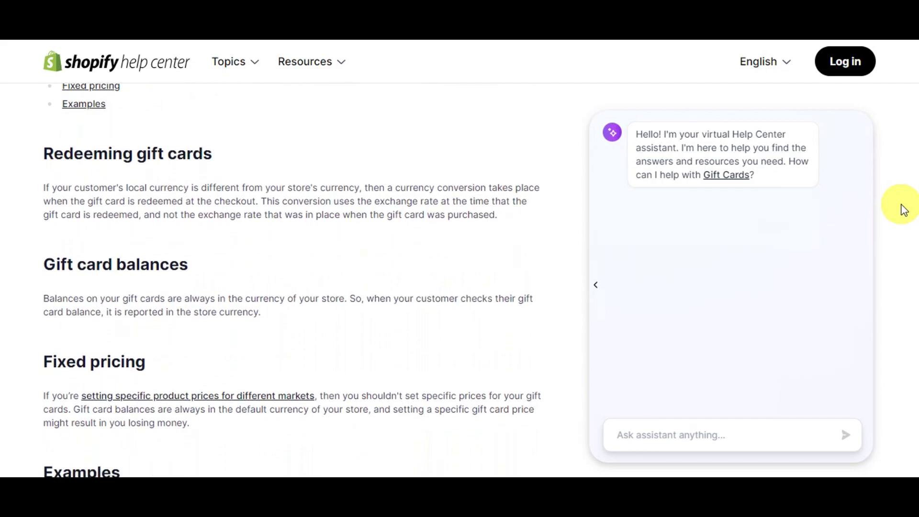
scroll(903, 208, down, 1)
scroll(903, 209, down, 2)
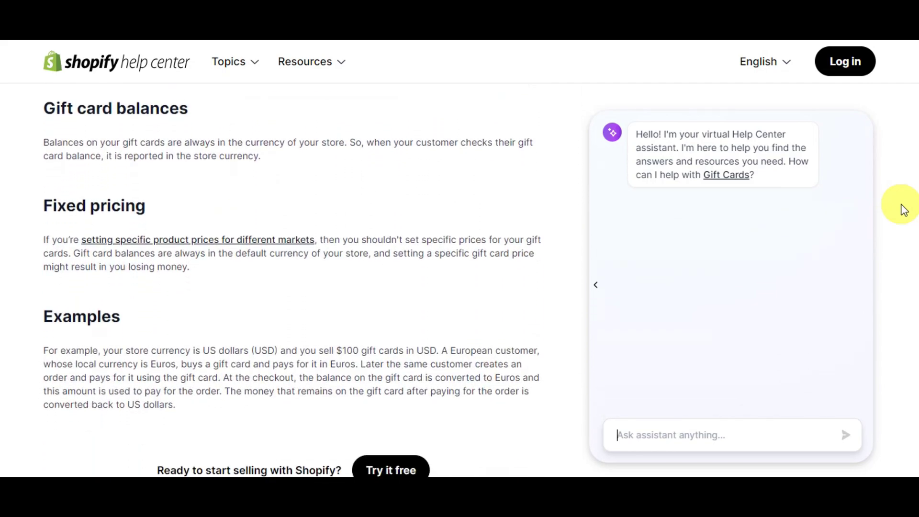
scroll(903, 208, up, 1)
click(617, 434)
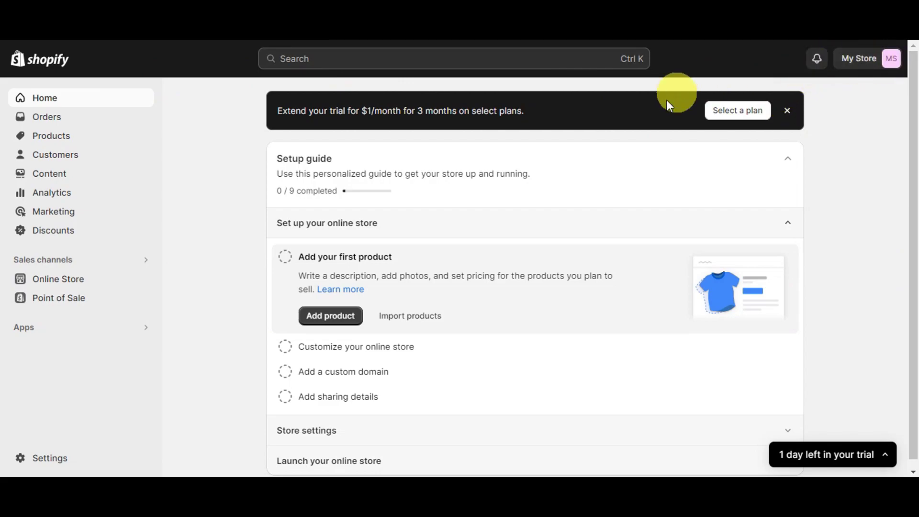
scroll(579, 221, down, 1)
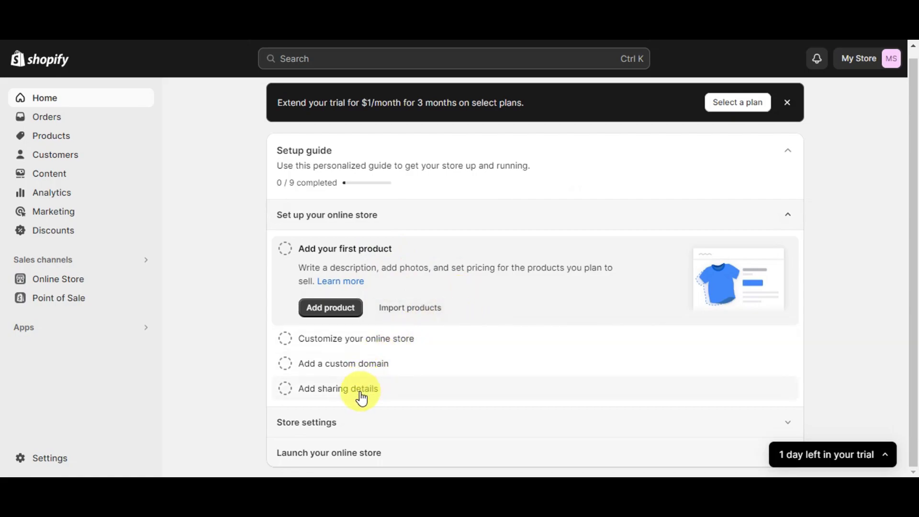
scroll(361, 397, up, 1)
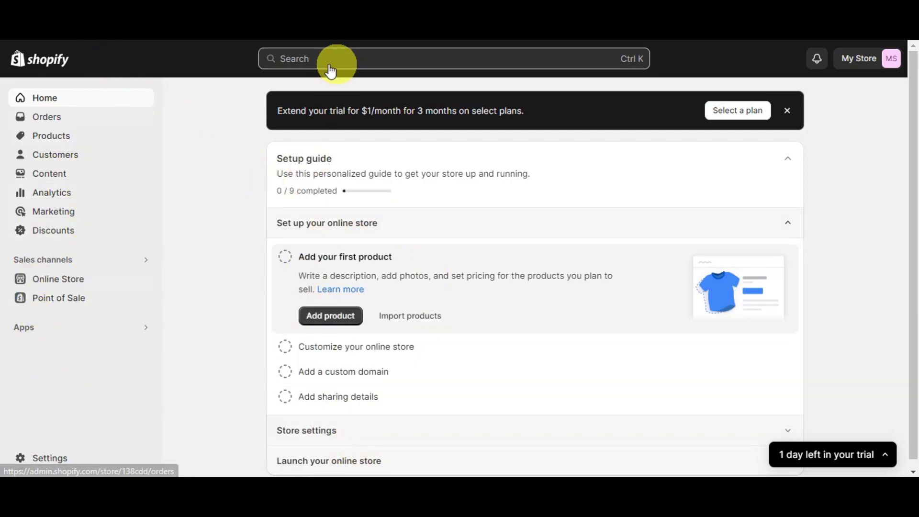
Step: Return to the My Store admin Home, where the setup guide shows 0 of 9 tasks
click(460, 274)
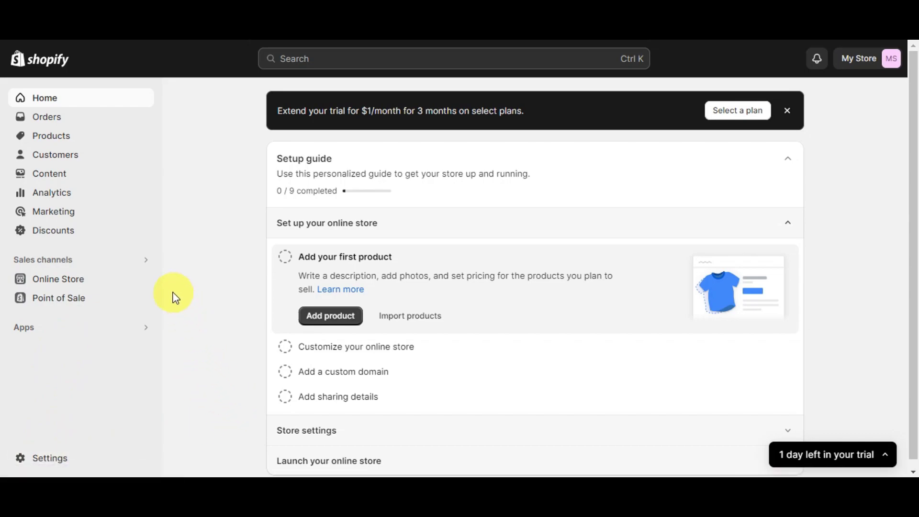
Step: Go to the empty Gift cards page under Products
click(66, 139)
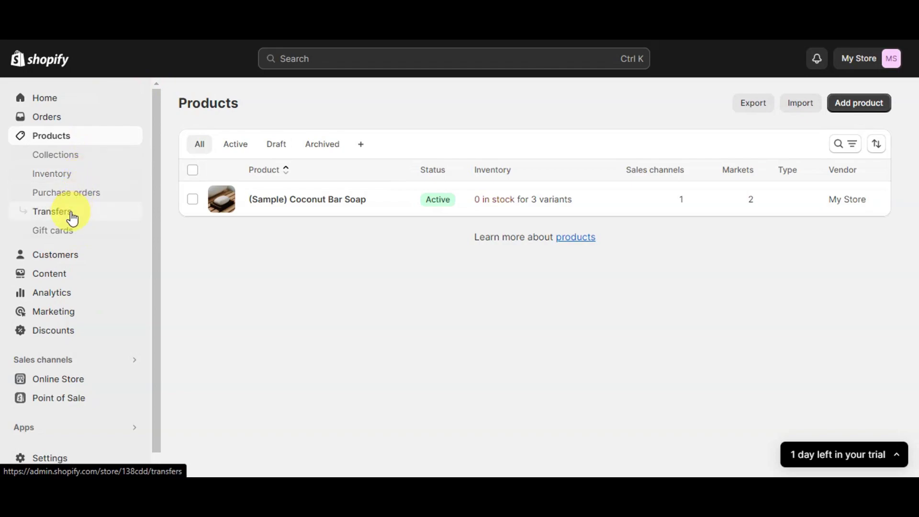
click(66, 232)
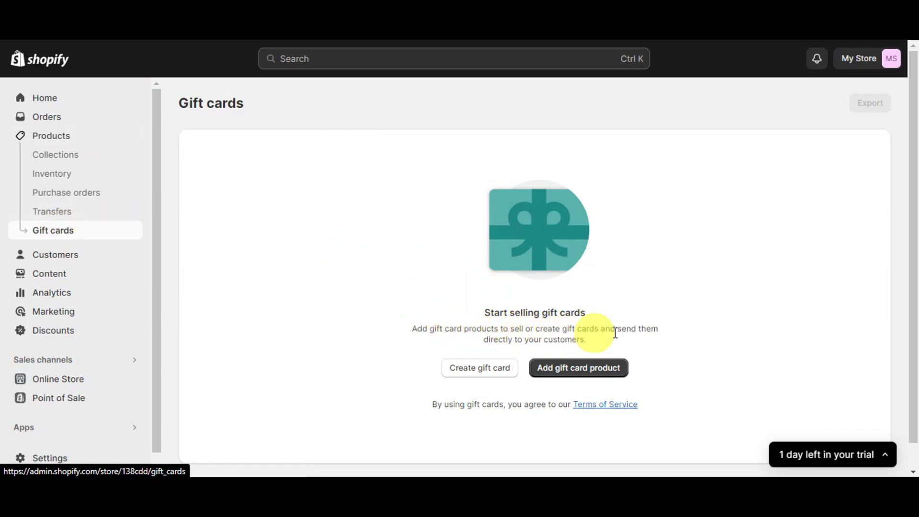
scroll(692, 338, down, 1)
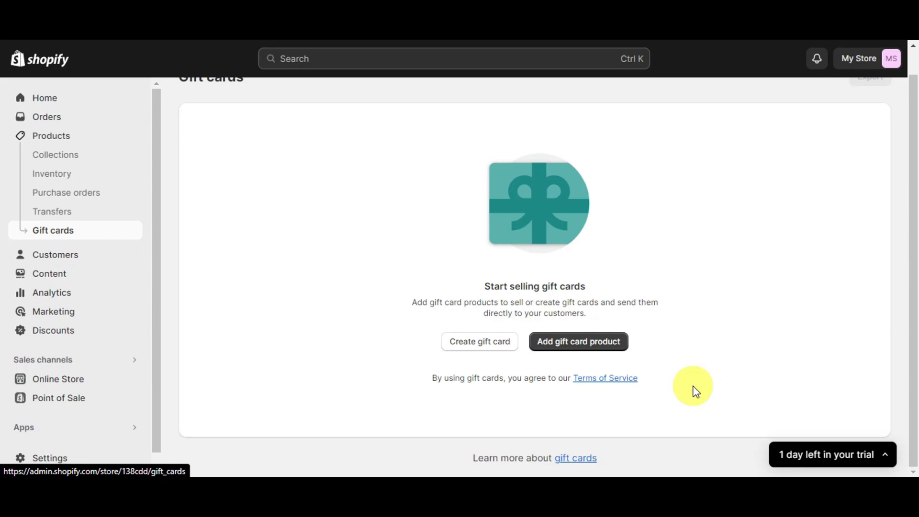
Step: Start a 10.00 gift card with no expiry, abandoning the new-customer dialog
click(482, 346)
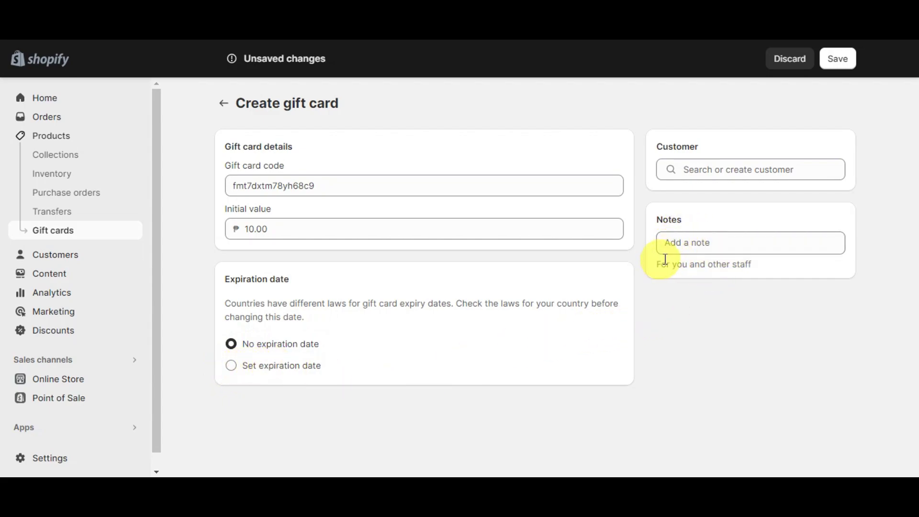
click(252, 228)
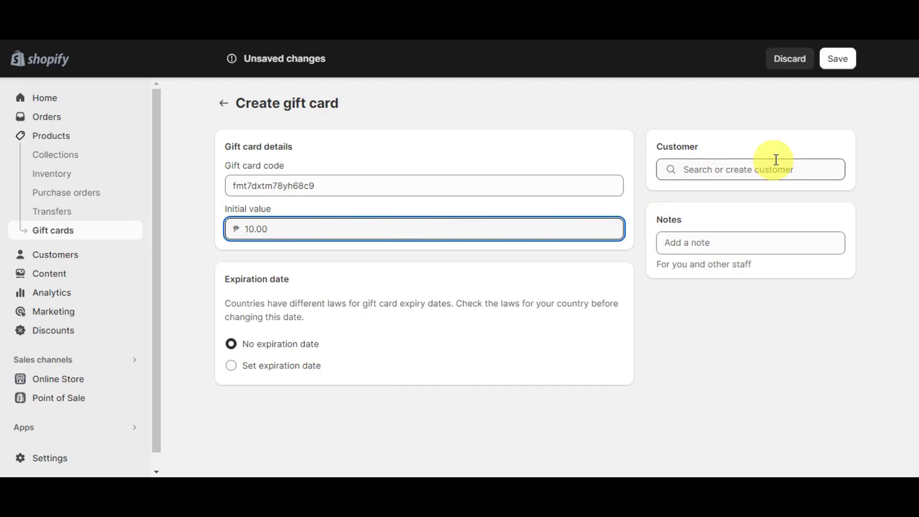
click(729, 166)
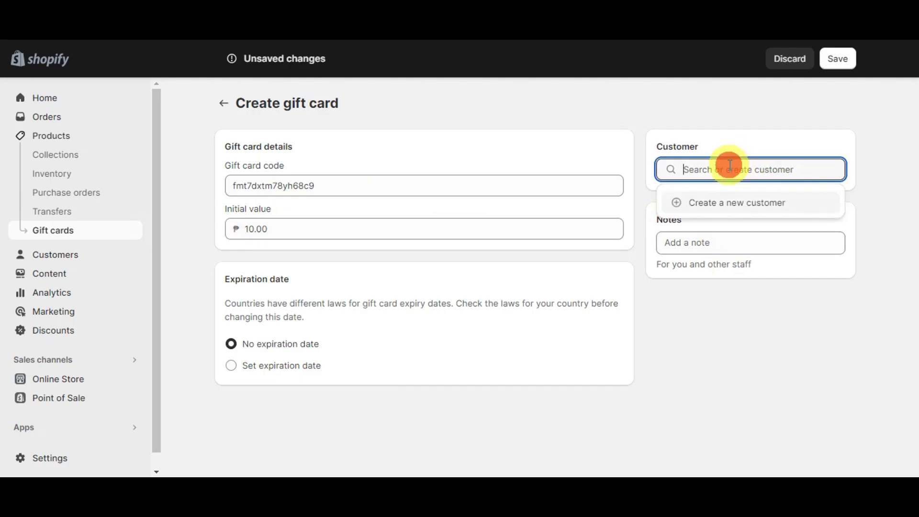
click(704, 204)
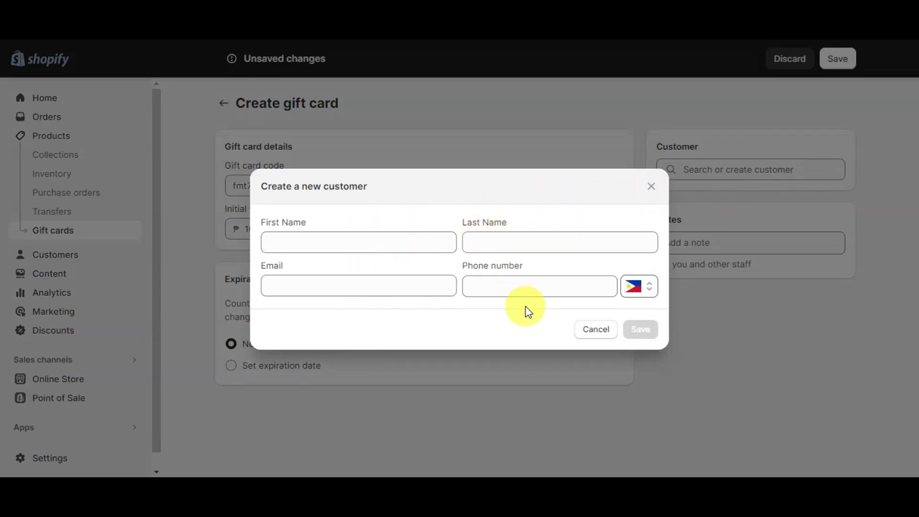
click(635, 288)
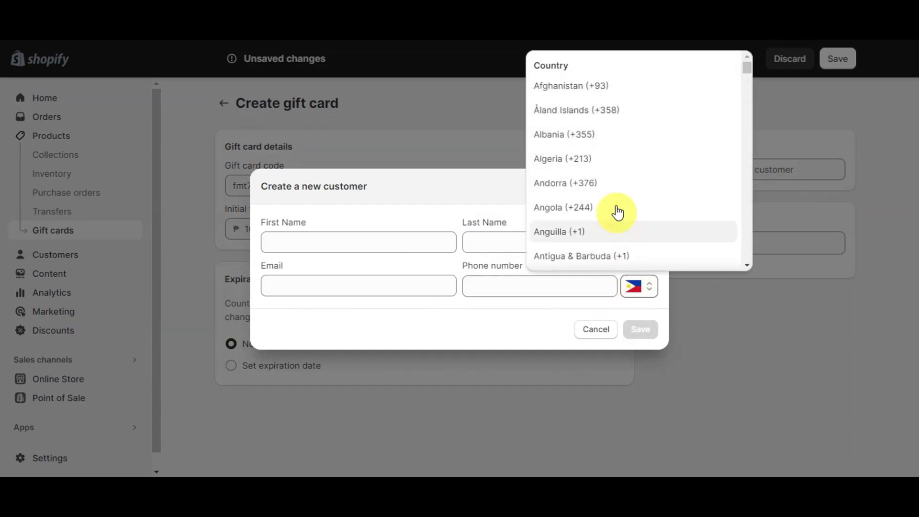
scroll(618, 211, down, 2)
scroll(617, 212, down, 2)
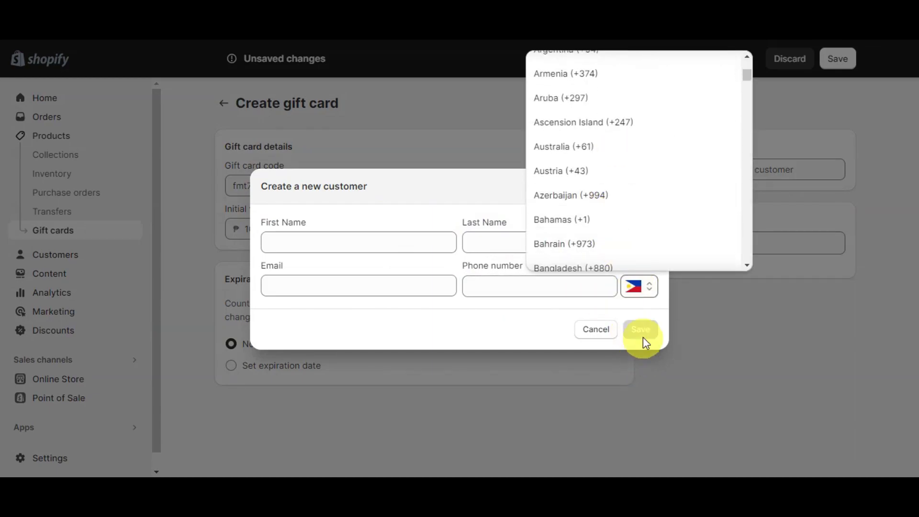
click(738, 342)
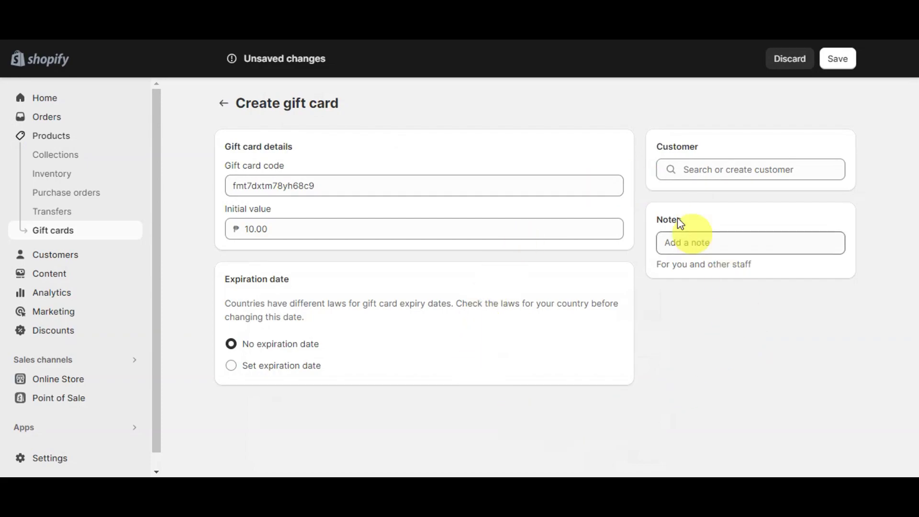
Step: Save the 10.00 gift card ending 68c9 and begin a new gift card product
click(833, 63)
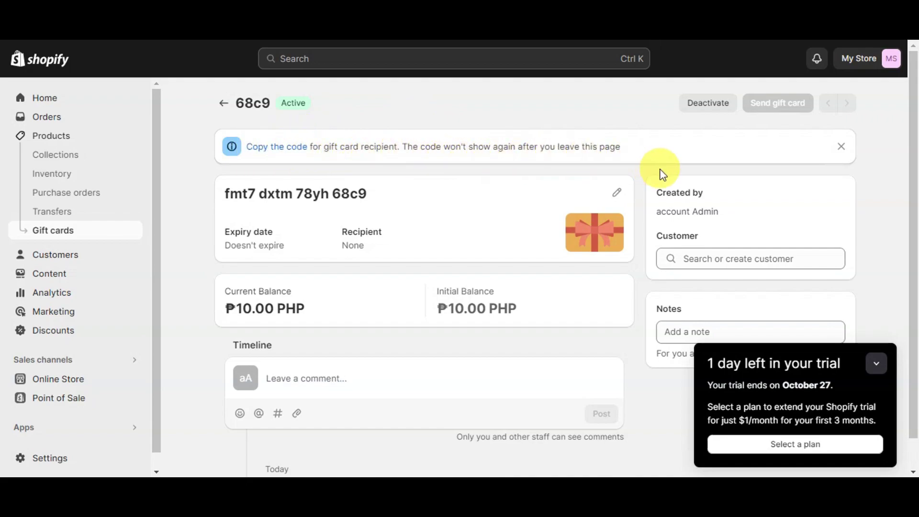
scroll(657, 244, down, 1)
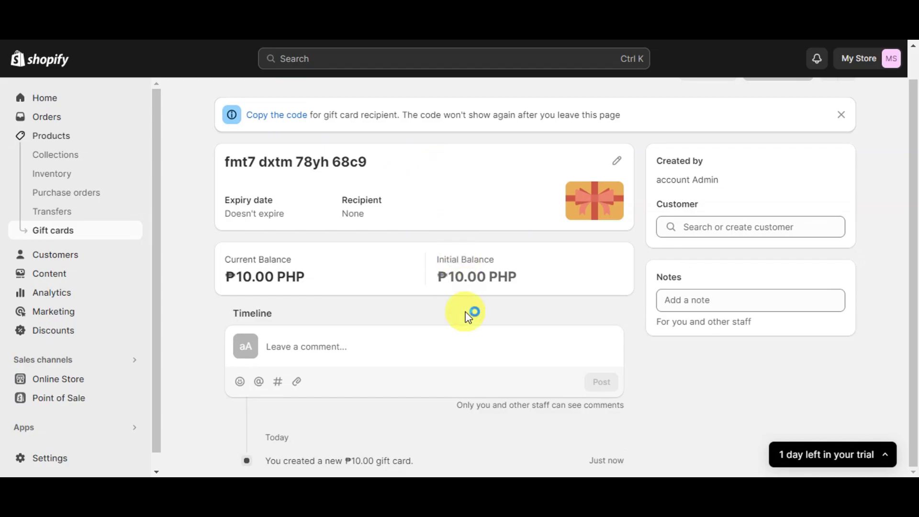
scroll(469, 316, up, 1)
click(224, 108)
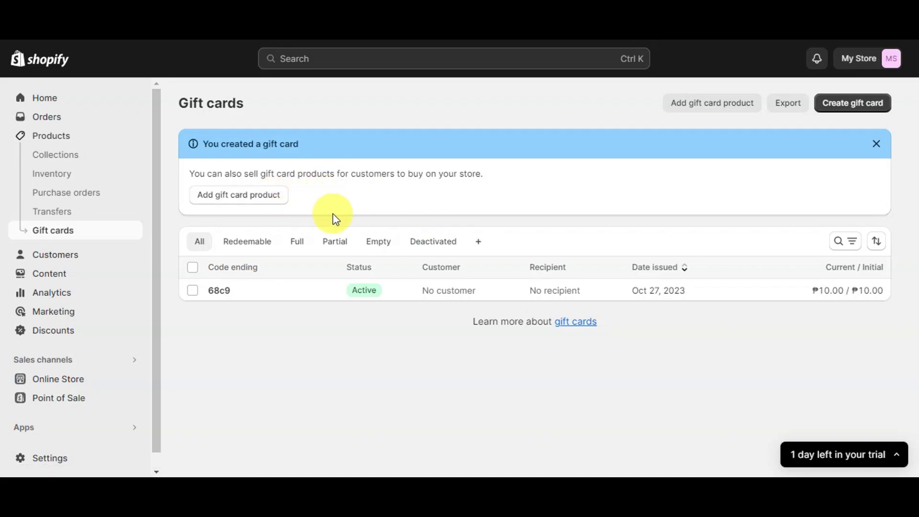
click(250, 200)
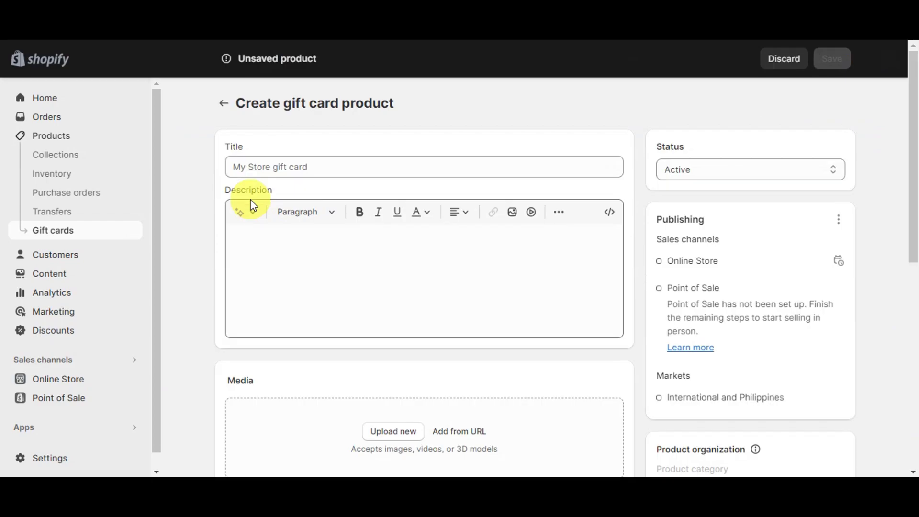
Step: Title the product 'my store gift card' with description 'this is a gift card'
click(316, 166)
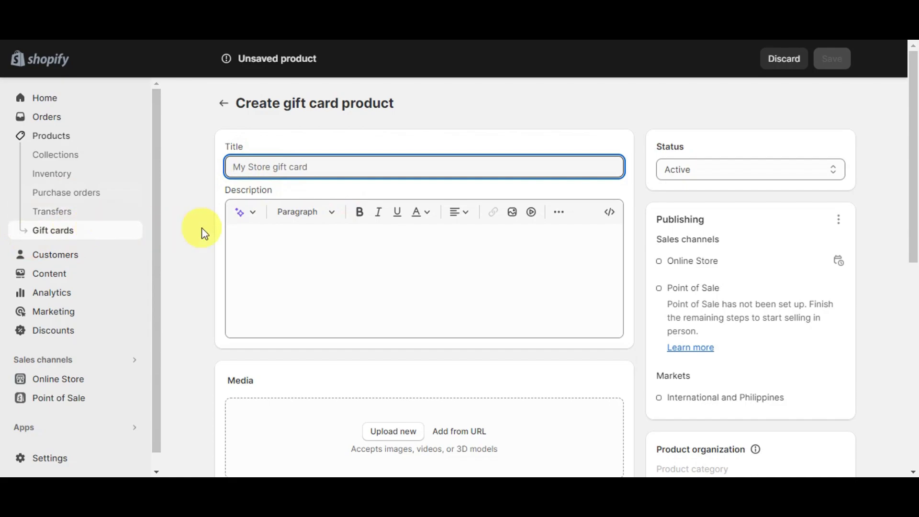
text(mys)
key(BackSpace)
text(to)
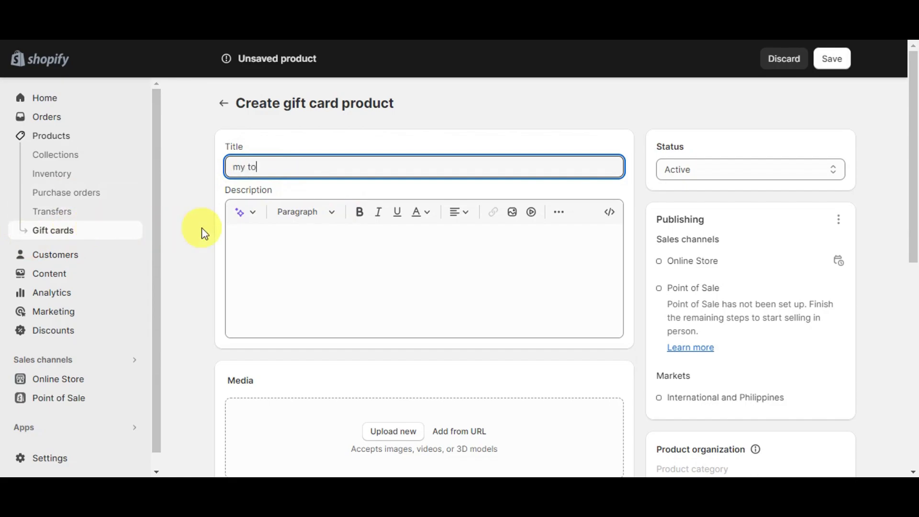
text(re gift )
text(card)
click(324, 282)
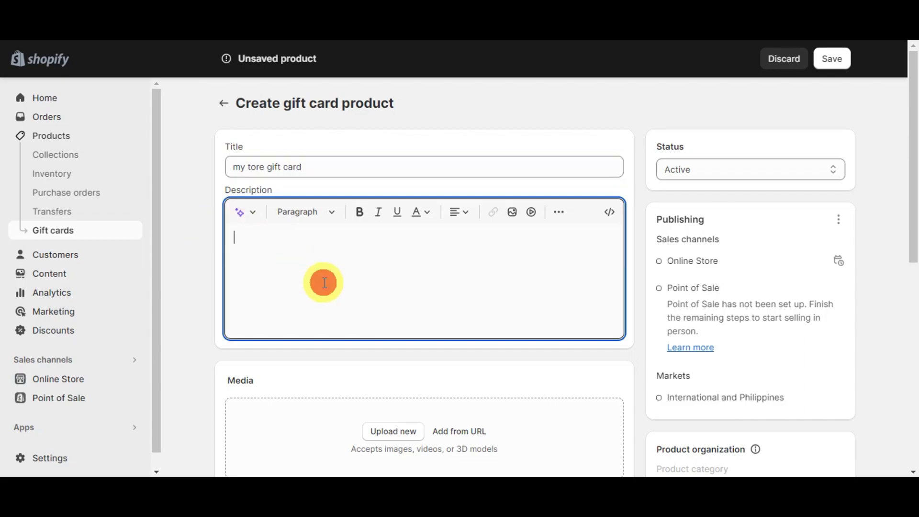
click(248, 167)
text(s)
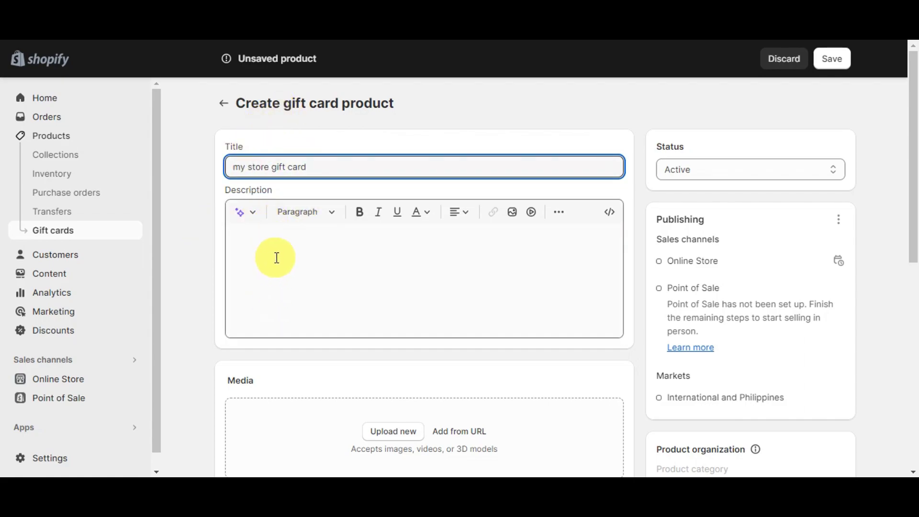
click(276, 258)
text(this is a gift card)
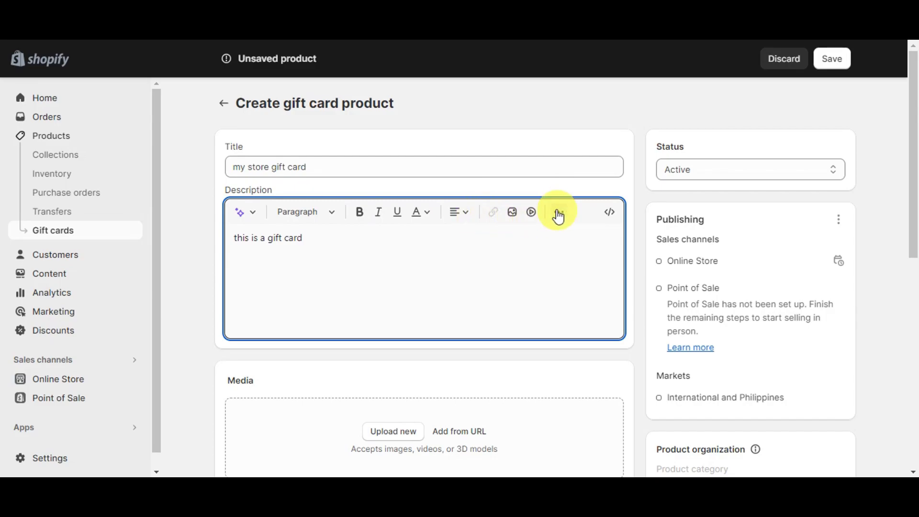
scroll(422, 347, down, 2)
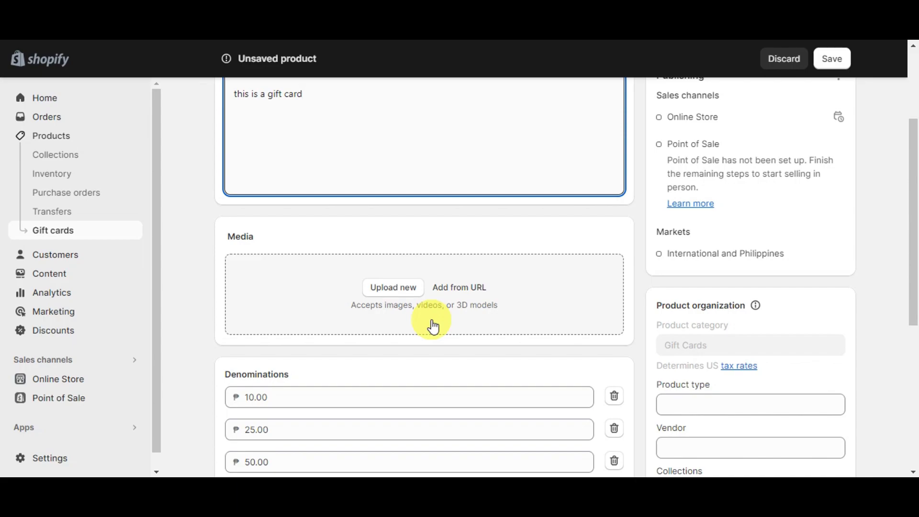
scroll(433, 326, down, 3)
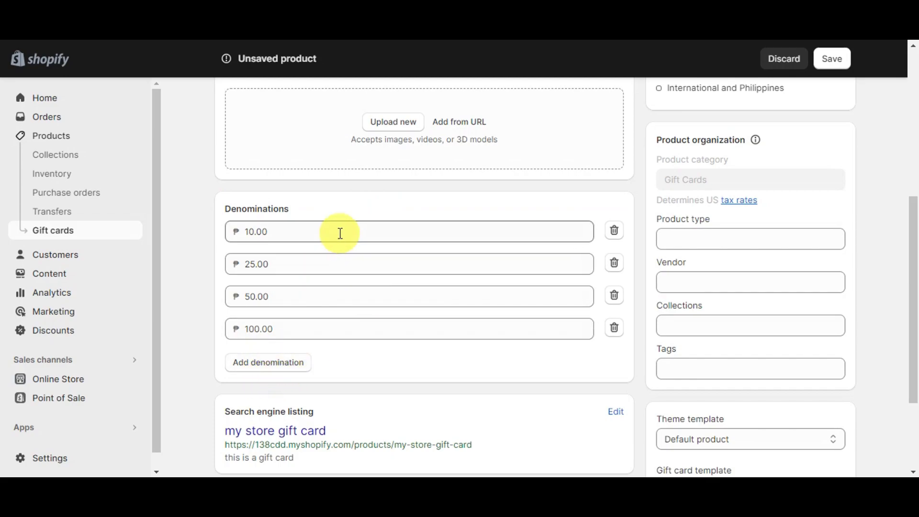
scroll(384, 216, down, 2)
scroll(384, 216, down, 1)
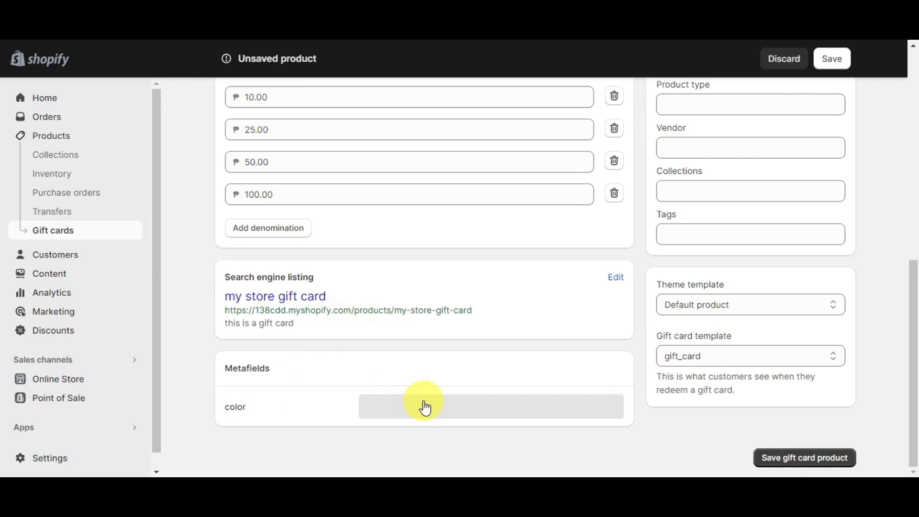
scroll(424, 407, up, 2)
scroll(421, 407, up, 4)
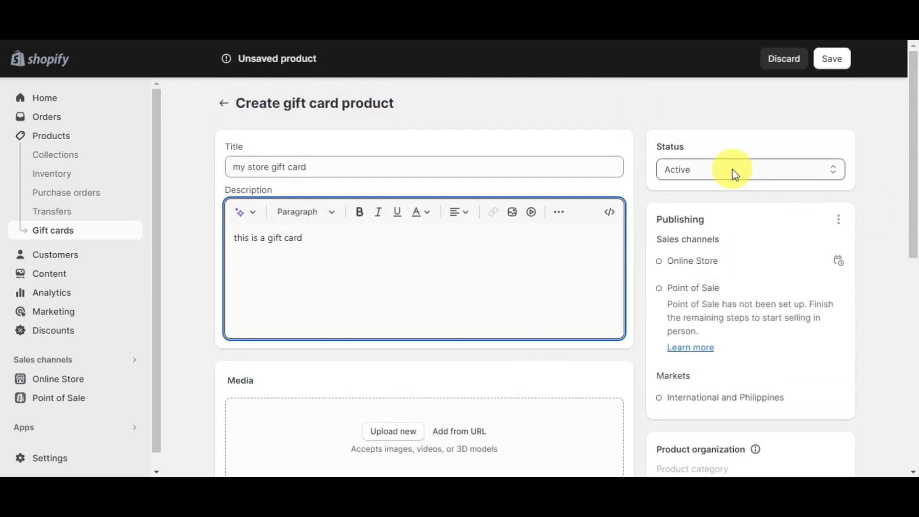
Step: Keep status Active and the Default product template, then save the product
click(705, 167)
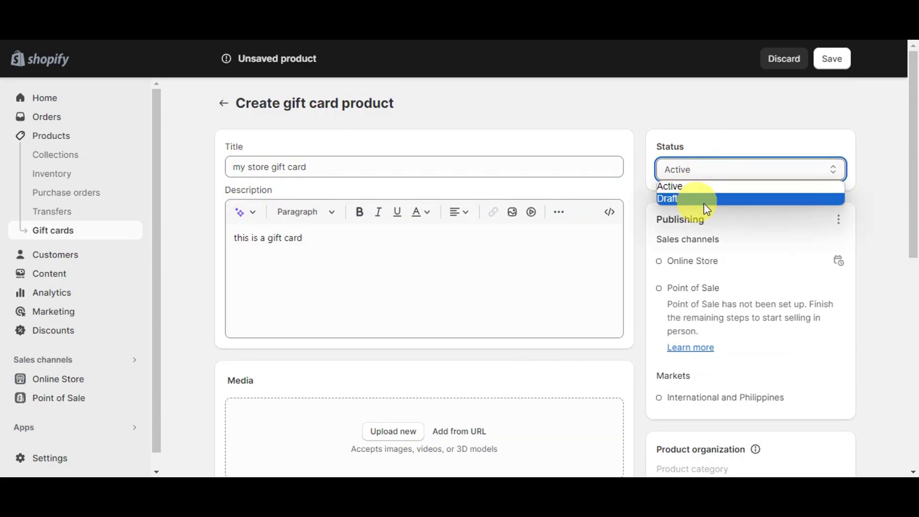
click(660, 213)
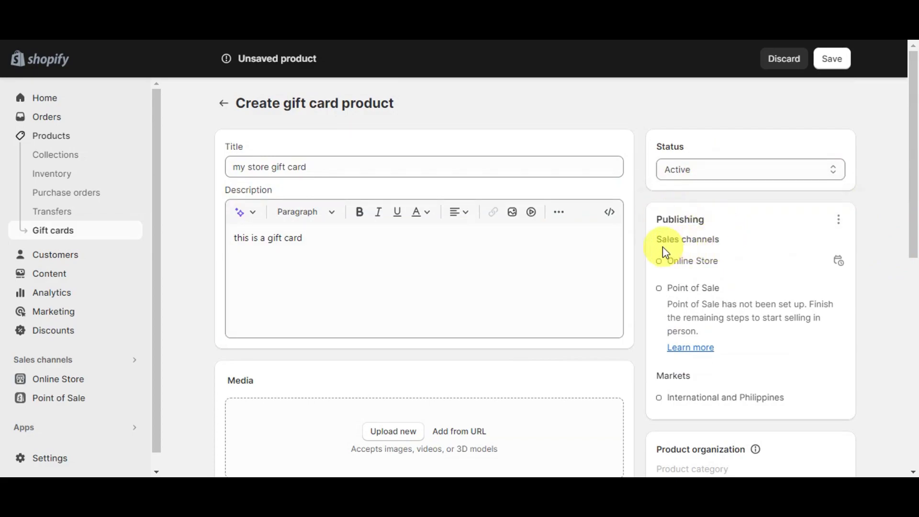
scroll(662, 245, down, 2)
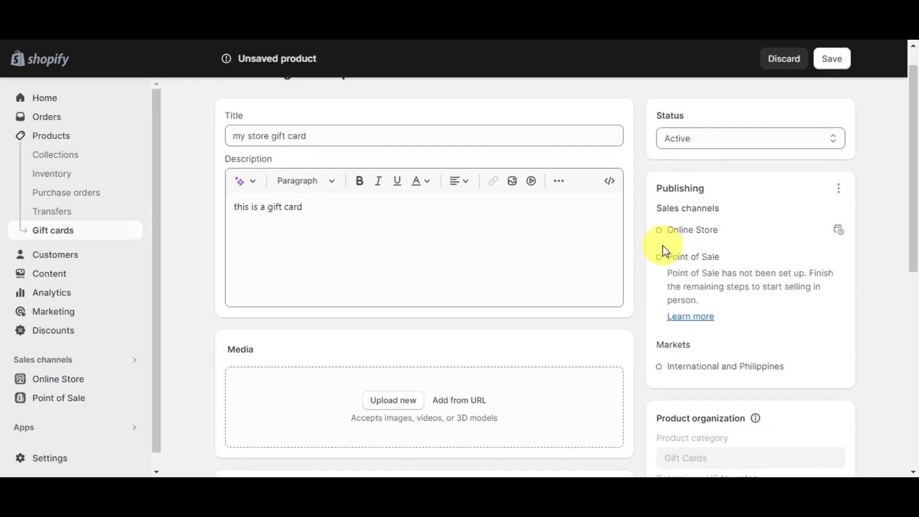
scroll(663, 248, down, 1)
scroll(663, 248, down, 1)
scroll(663, 248, down, 1)
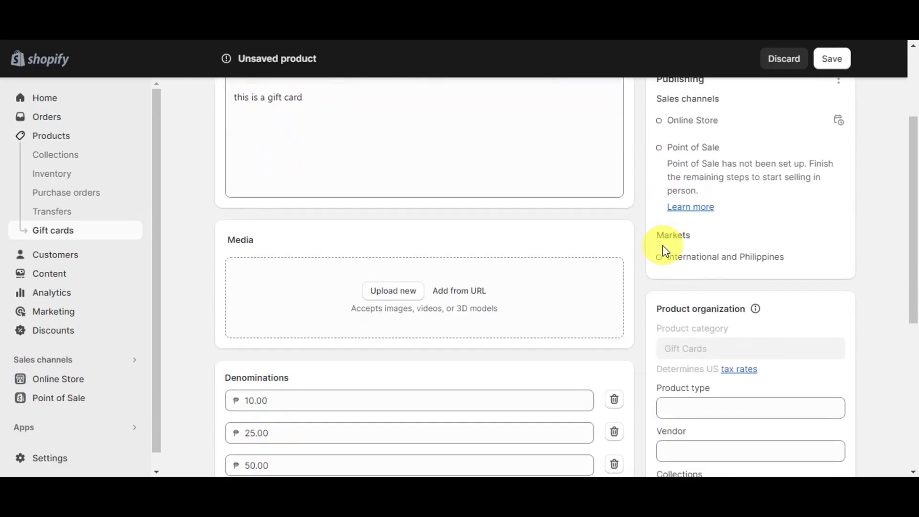
scroll(662, 248, down, 3)
scroll(663, 248, down, 1)
scroll(663, 246, down, 2)
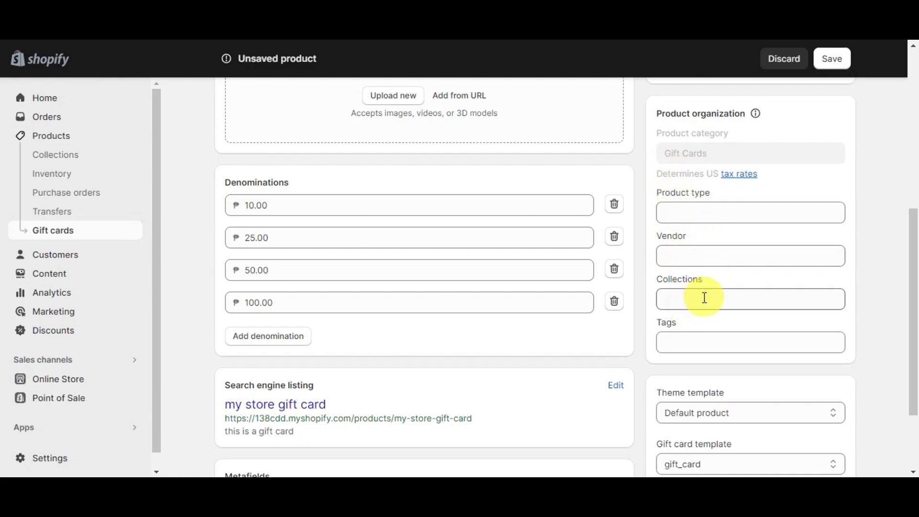
scroll(694, 333, down, 3)
click(724, 303)
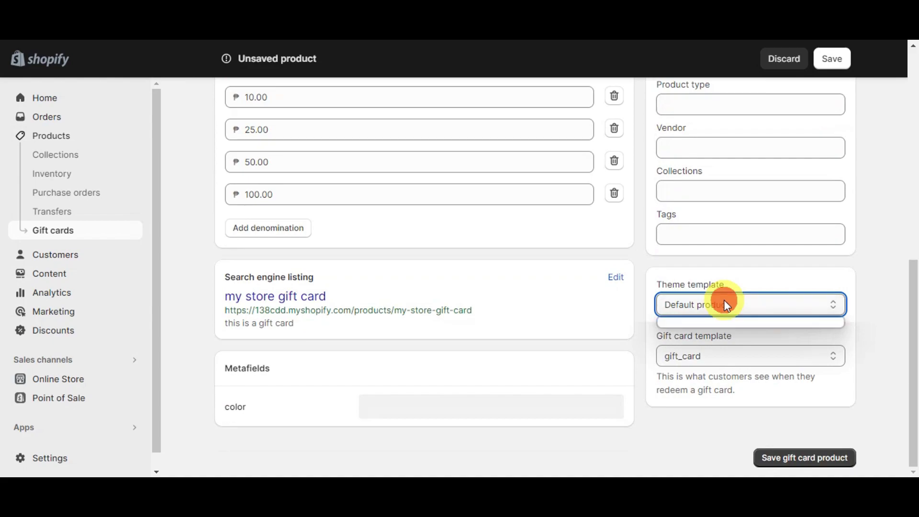
click(714, 322)
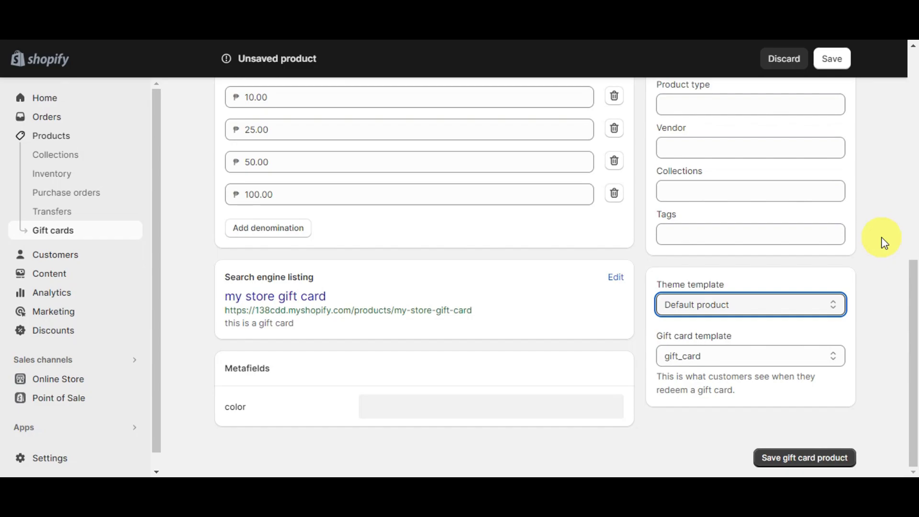
scroll(883, 242, up, 1)
scroll(882, 243, up, 3)
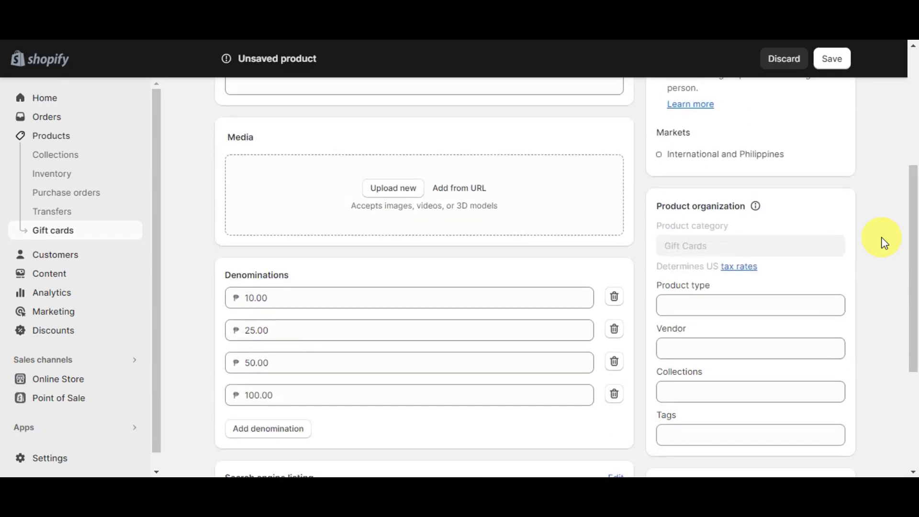
scroll(882, 243, up, 2)
scroll(883, 242, up, 1)
scroll(884, 243, up, 1)
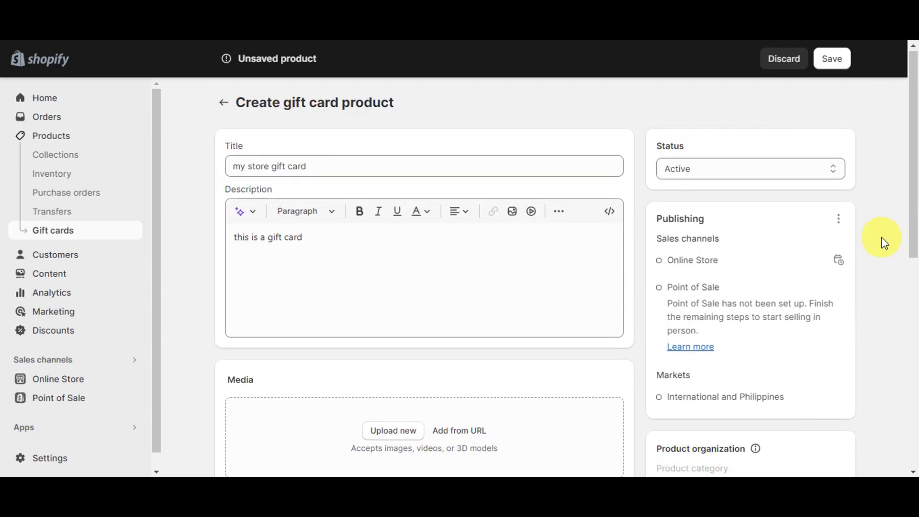
scroll(883, 242, down, 1)
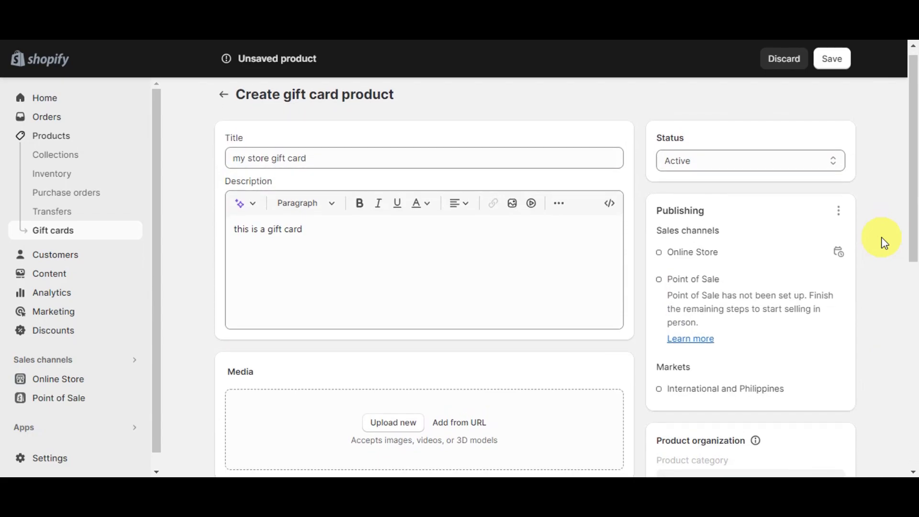
scroll(883, 243, down, 2)
scroll(883, 243, down, 1)
scroll(883, 243, down, 1)
scroll(883, 243, down, 1)
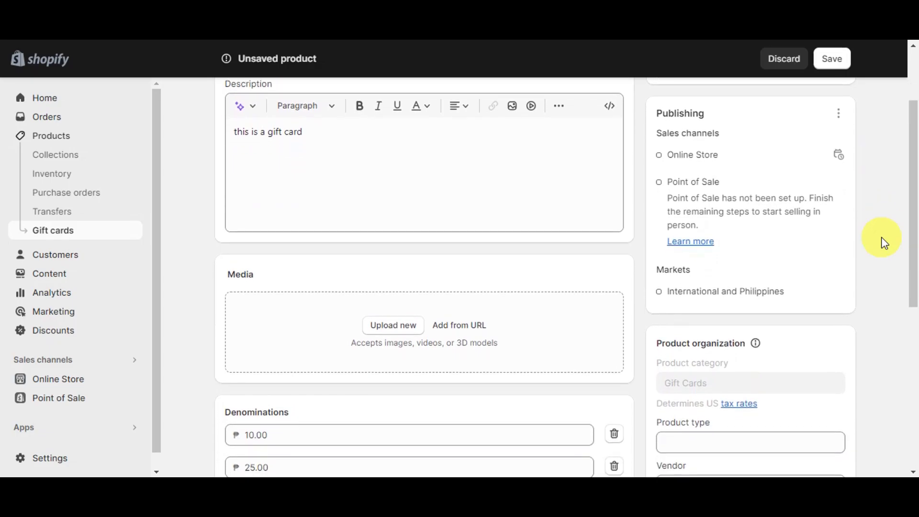
scroll(883, 243, down, 1)
scroll(884, 242, down, 1)
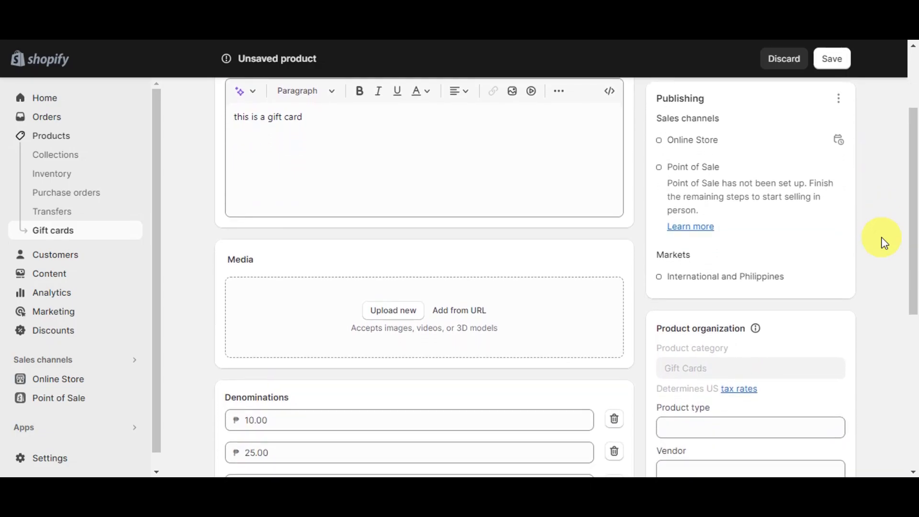
scroll(883, 242, down, 1)
scroll(883, 243, down, 1)
scroll(883, 242, down, 5)
scroll(883, 243, down, 1)
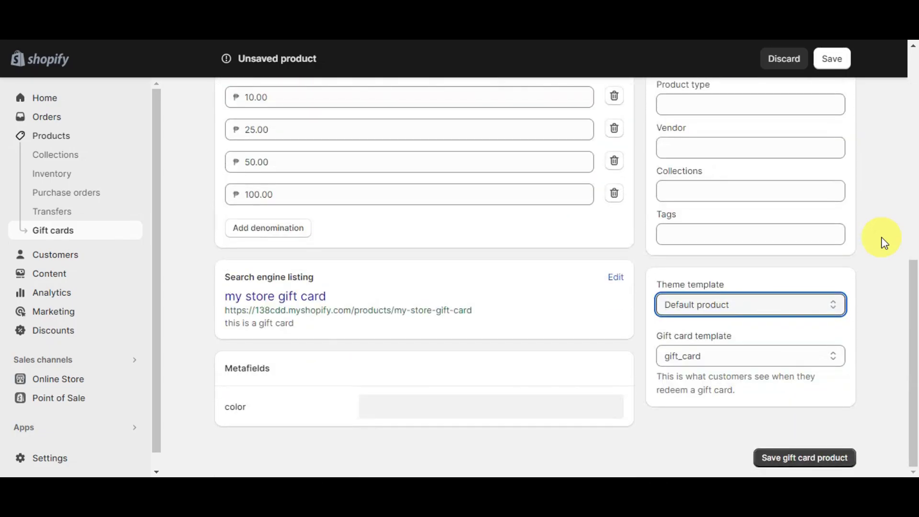
click(835, 61)
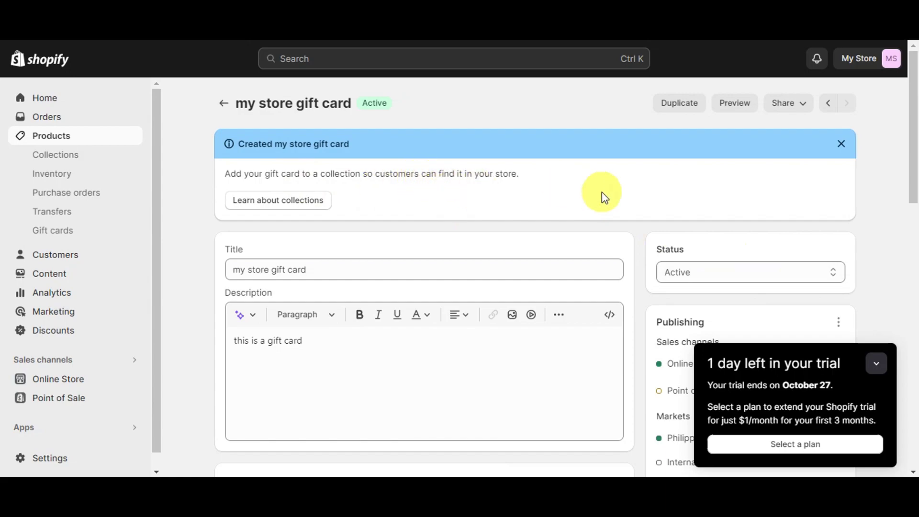
Step: Collapse the trial reminder popup on the saved product page
click(876, 363)
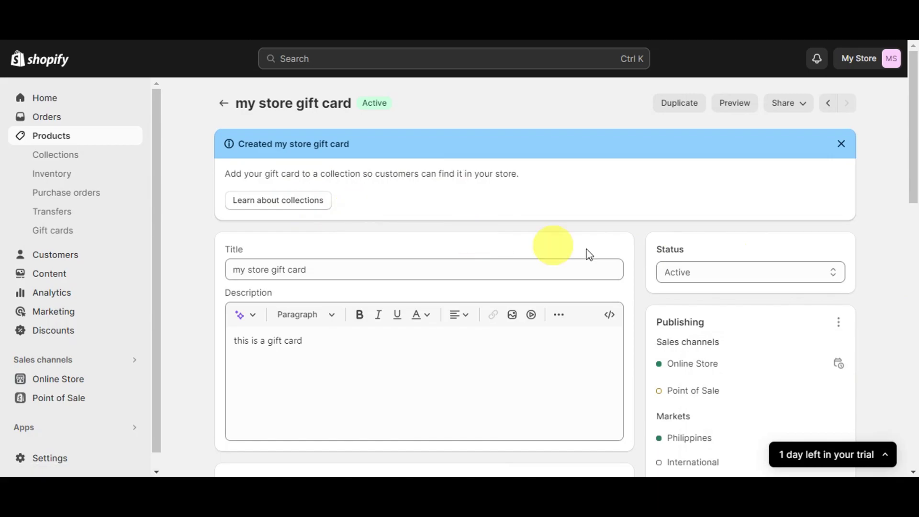
scroll(881, 263, down, 1)
scroll(880, 263, down, 1)
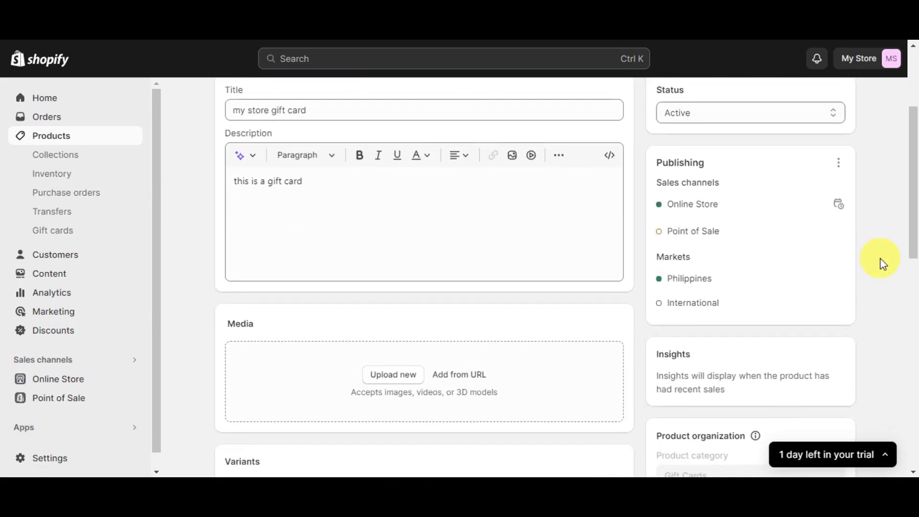
scroll(881, 264, down, 3)
scroll(882, 264, down, 10)
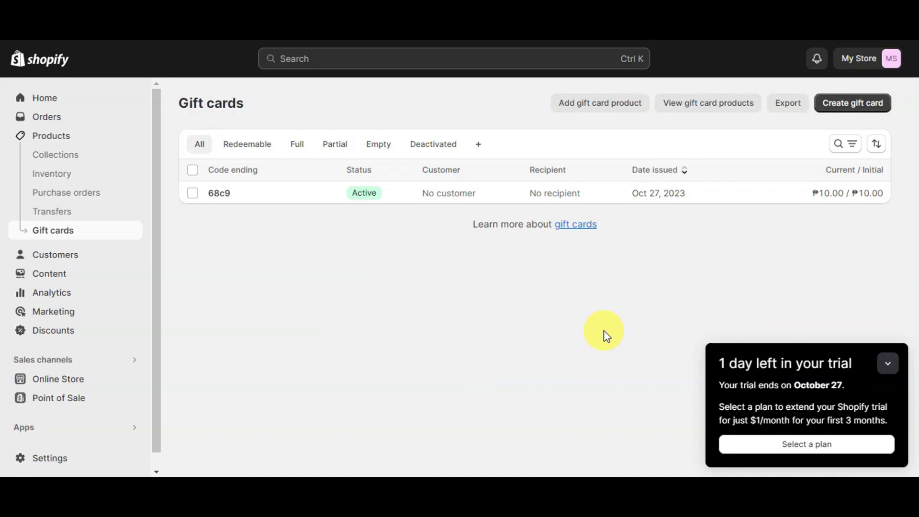
Step: Review gift cards under Redeemable, Full, Partial, Empty and Deactivated, then list gift card products
click(95, 234)
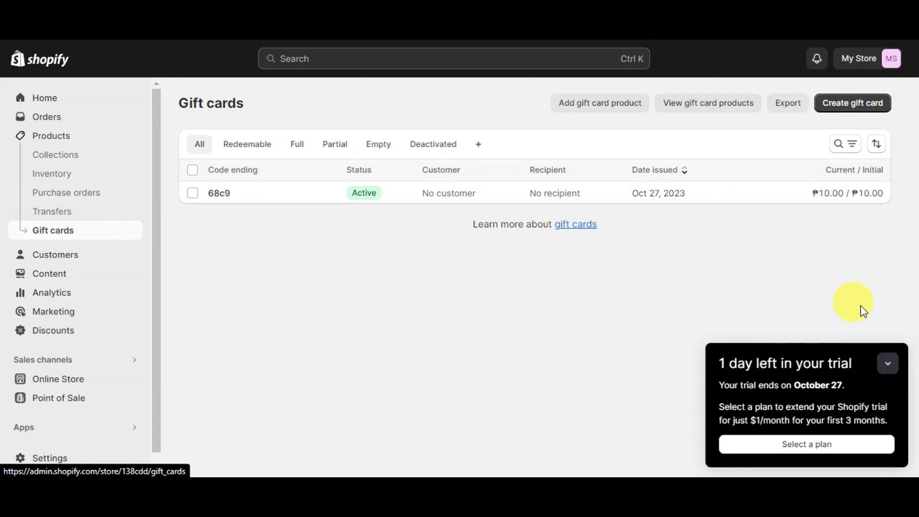
click(887, 363)
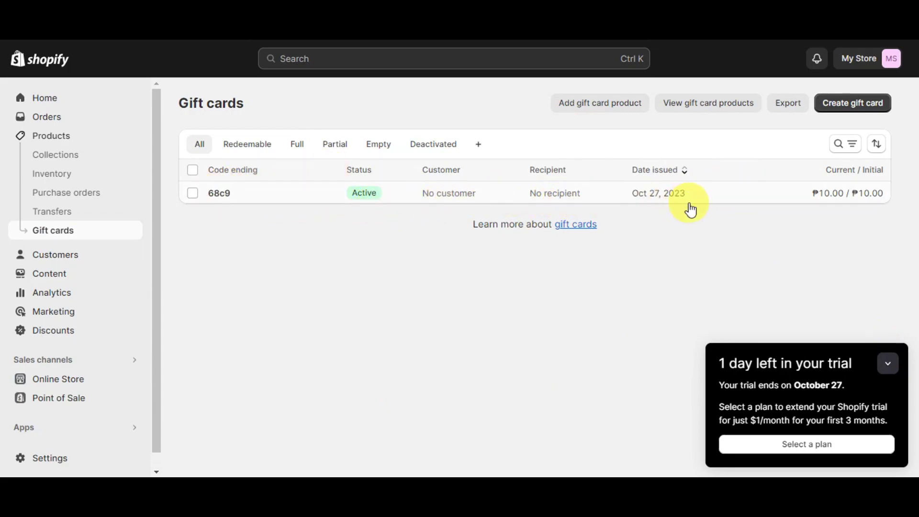
click(249, 146)
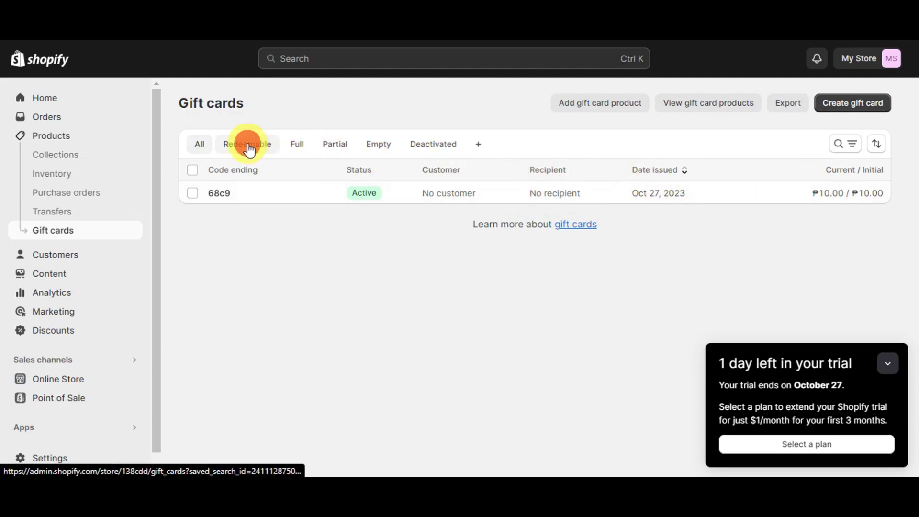
click(307, 143)
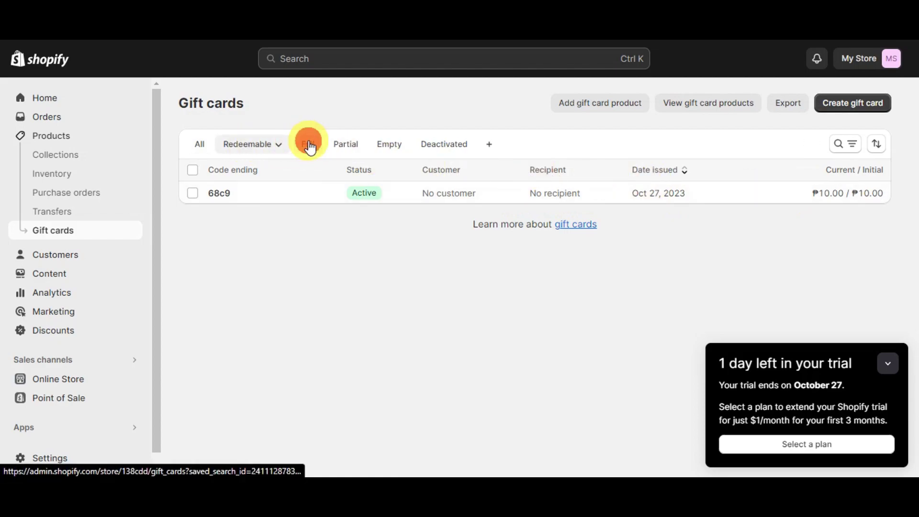
click(344, 145)
click(381, 144)
click(444, 145)
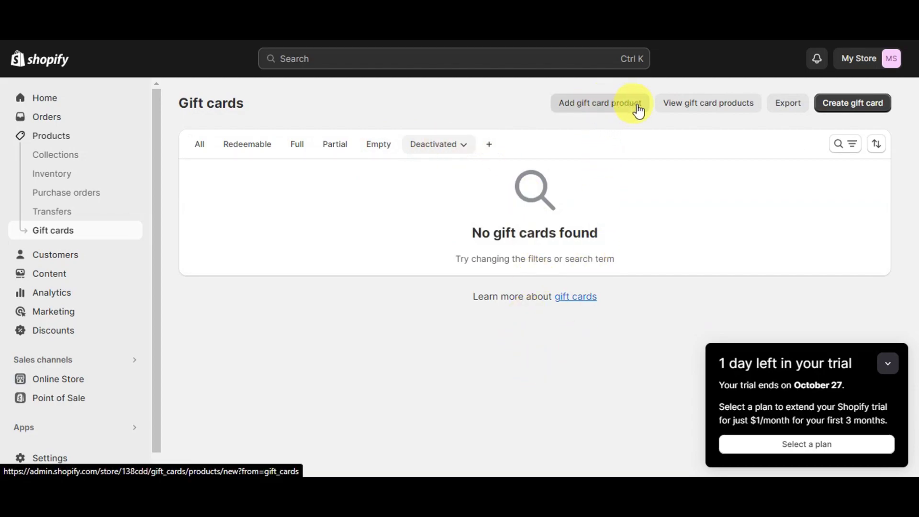
click(727, 105)
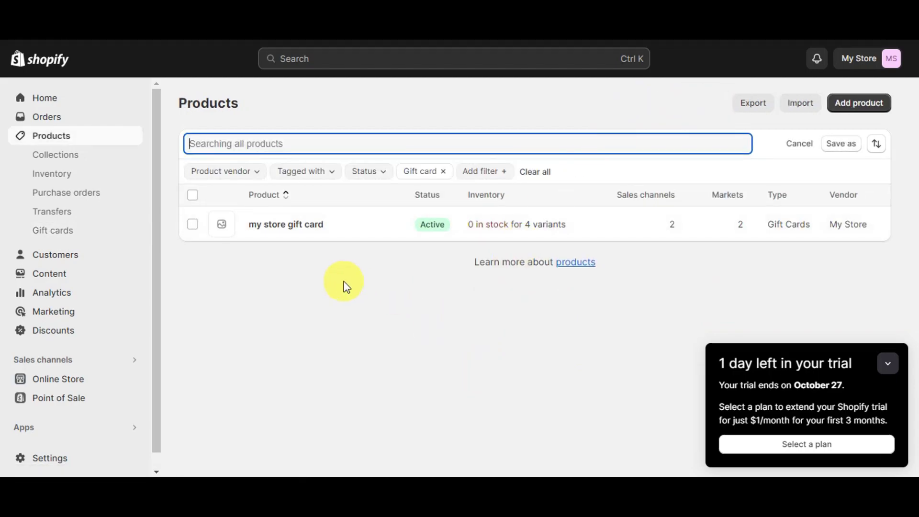
Step: Select 'my store gift card' and browse its bulk actions without changing anything
click(198, 228)
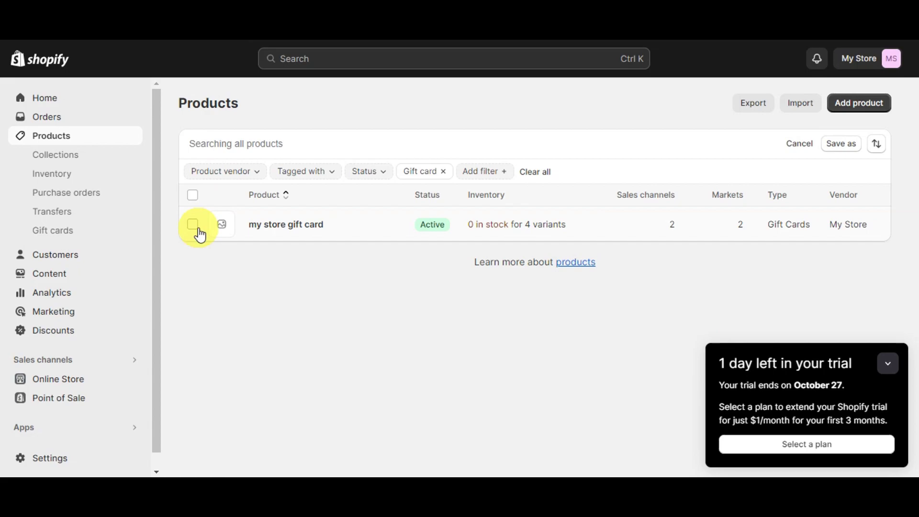
click(196, 229)
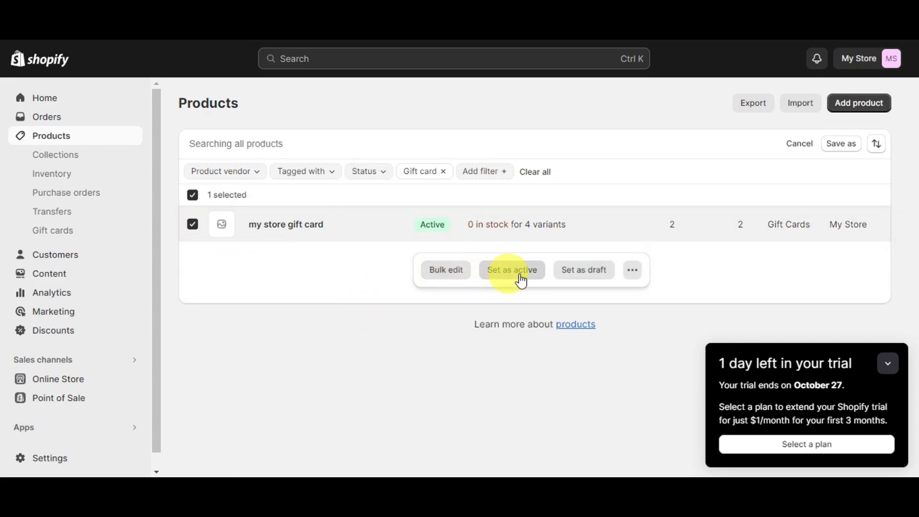
click(633, 270)
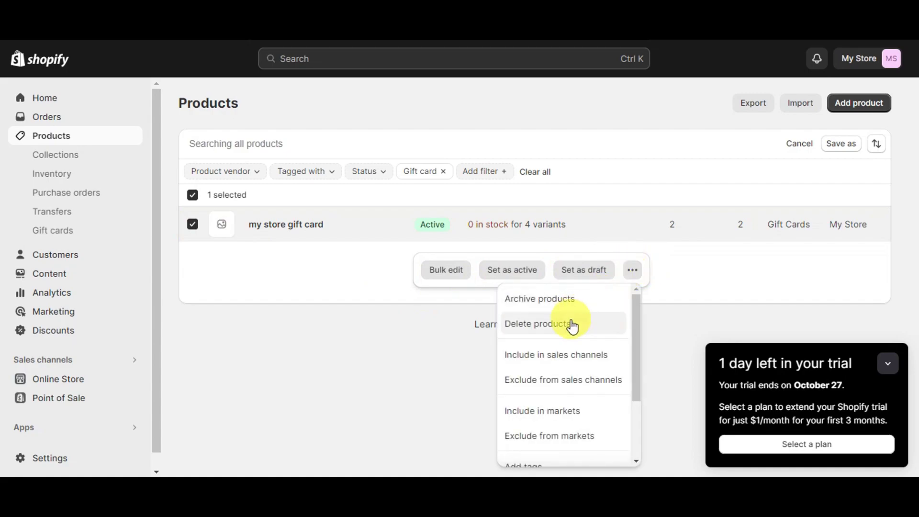
scroll(567, 362, down, 2)
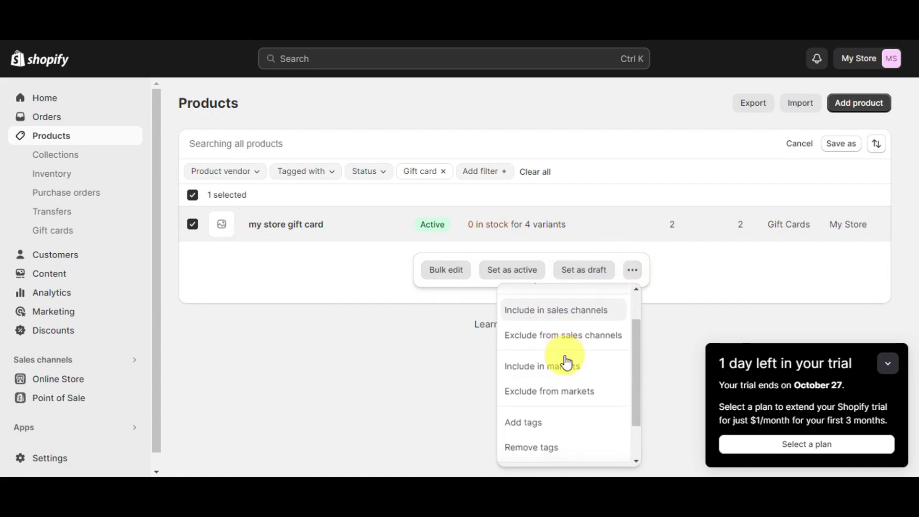
scroll(565, 361, down, 2)
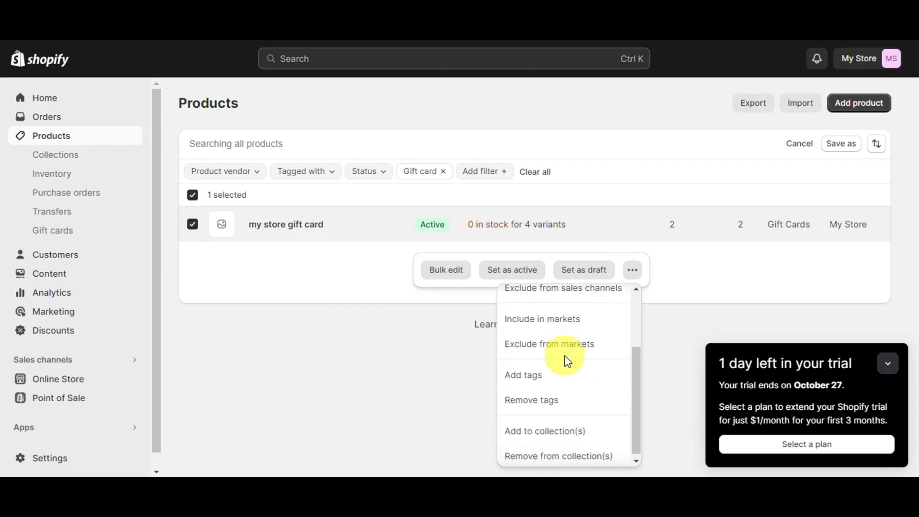
scroll(566, 362, down, 1)
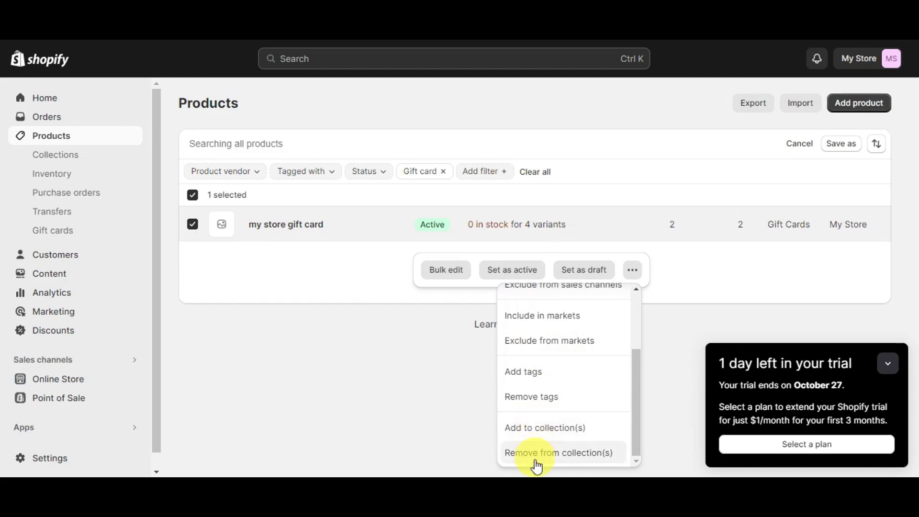
click(788, 264)
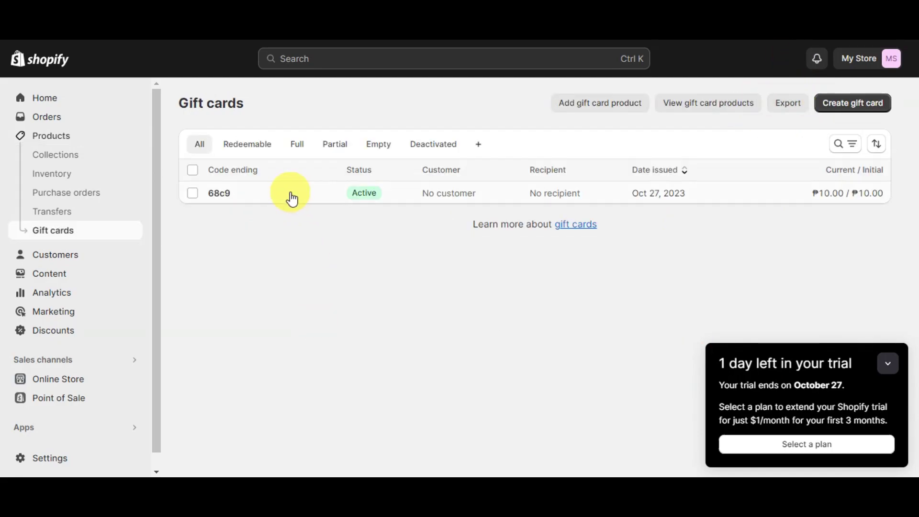
click(290, 192)
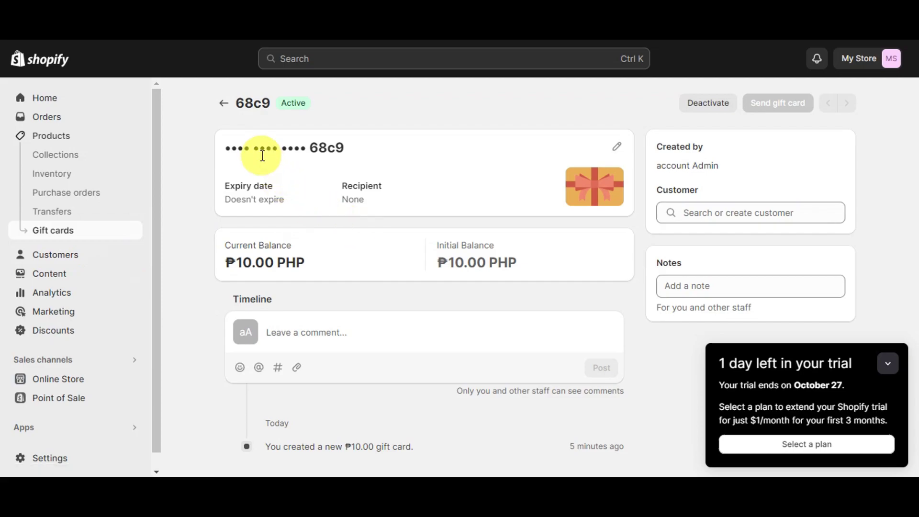
click(226, 103)
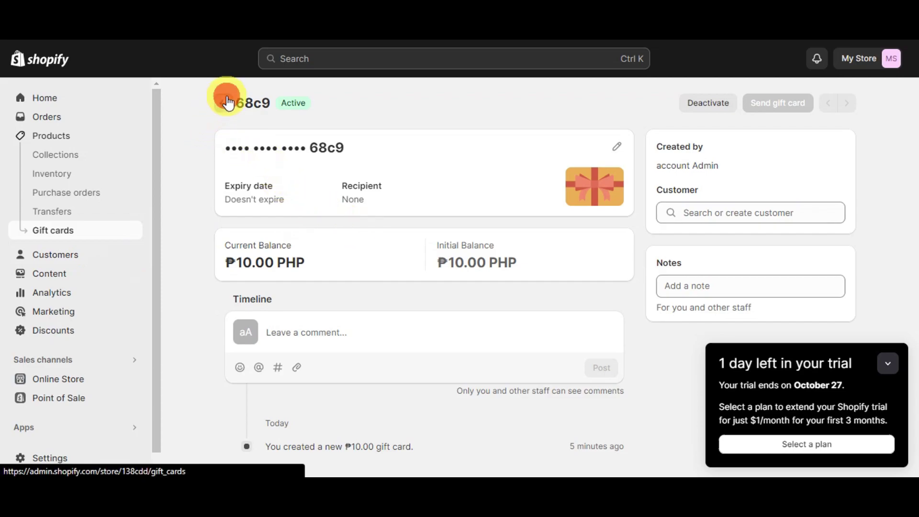